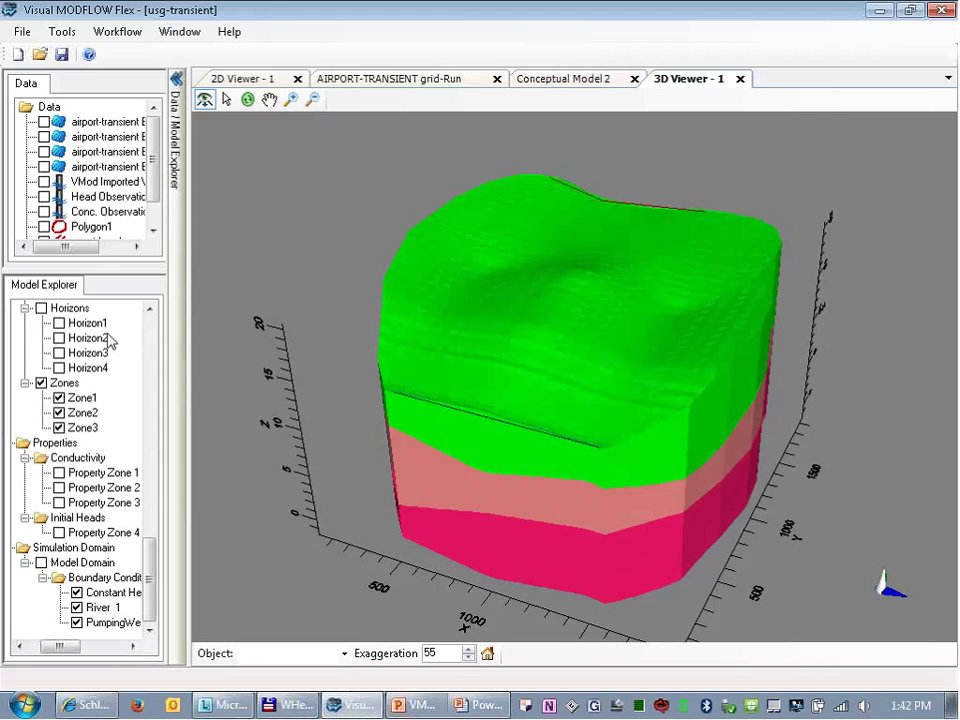
Step: Hide Zone1 to examine the surface of the zones beneath it, and show it again
{"action": "left_click", "coordinate": [59, 397]}
{"action": "left_click_drag", "start_coordinate": [475, 420], "coordinate": [463, 440]}
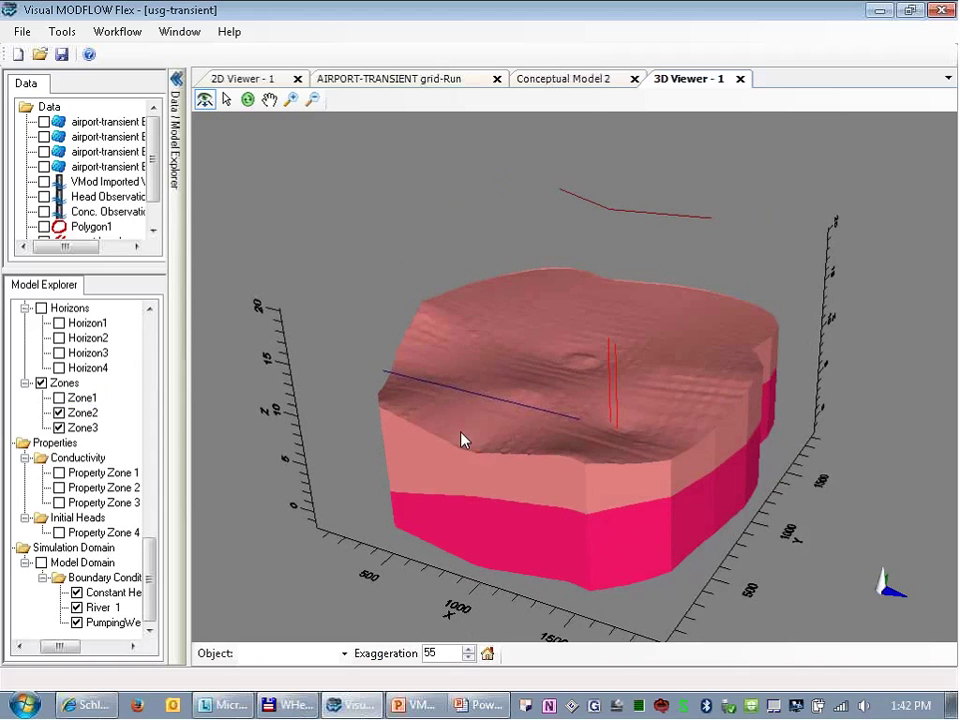
{"action": "scroll", "coordinate": [460, 441], "scroll_direction": "up", "scroll_amount": 2}
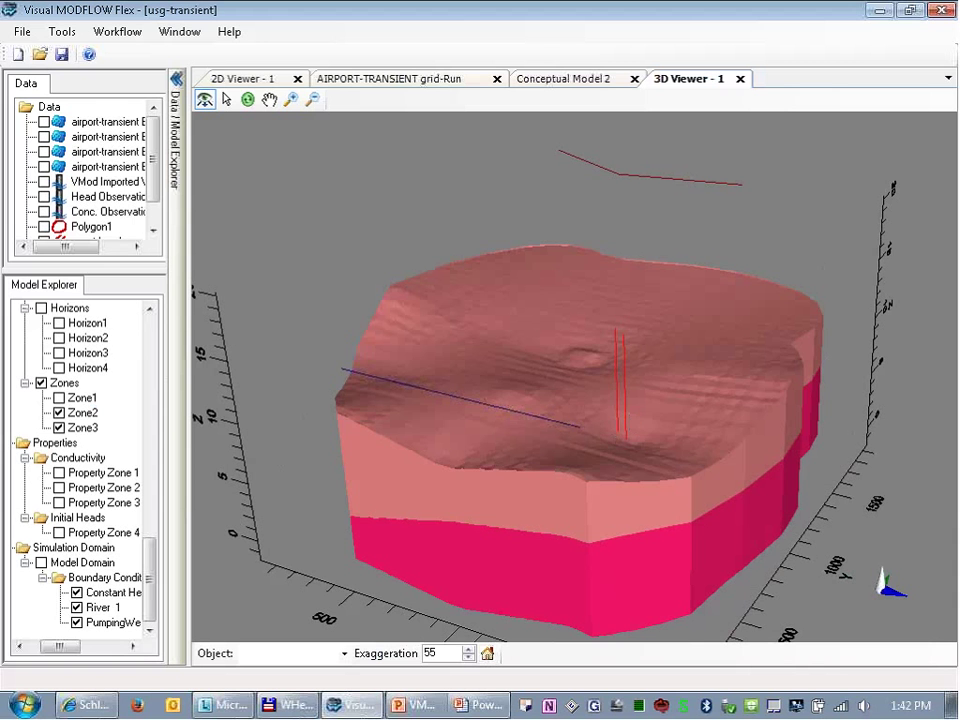
{"action": "left_click", "coordinate": [59, 398]}
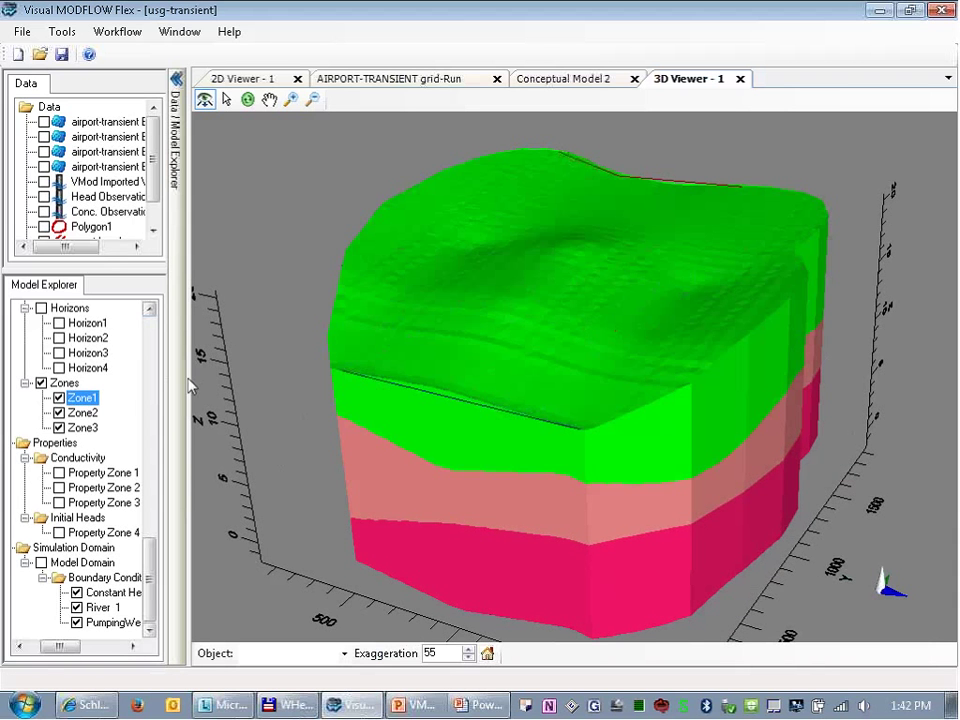
{"action": "left_click_drag", "start_coordinate": [600, 458], "coordinate": [700, 400]}
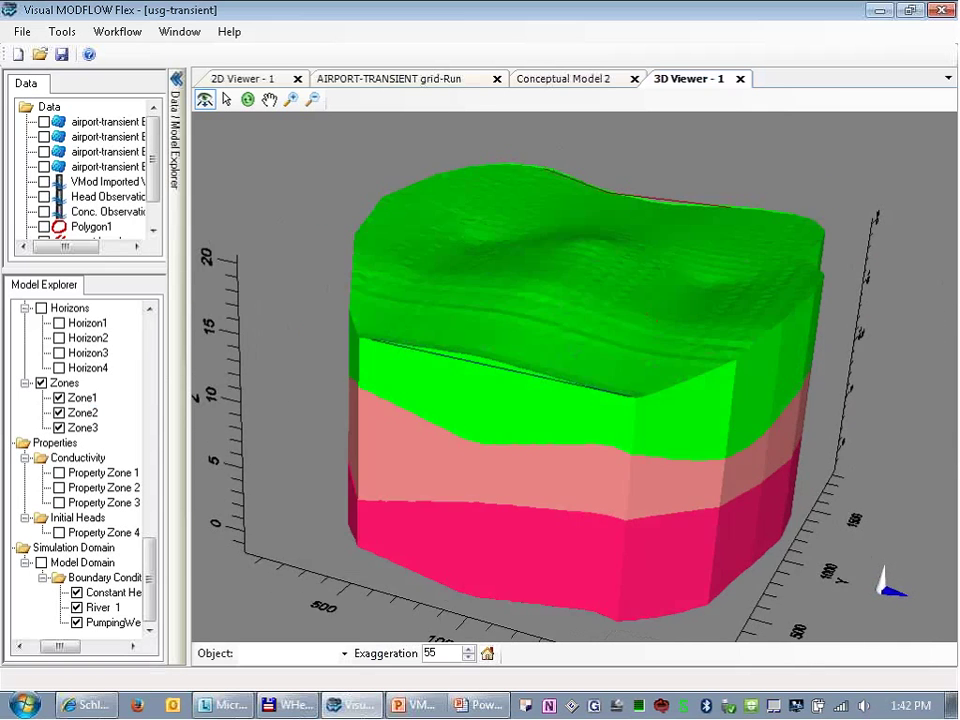
Step: Start defining an unstructured grid for Conceptual Model 2, using the model boundary, Constant Head 1, River 1 and PumpingWell1
{"action": "left_click", "coordinate": [560, 79]}
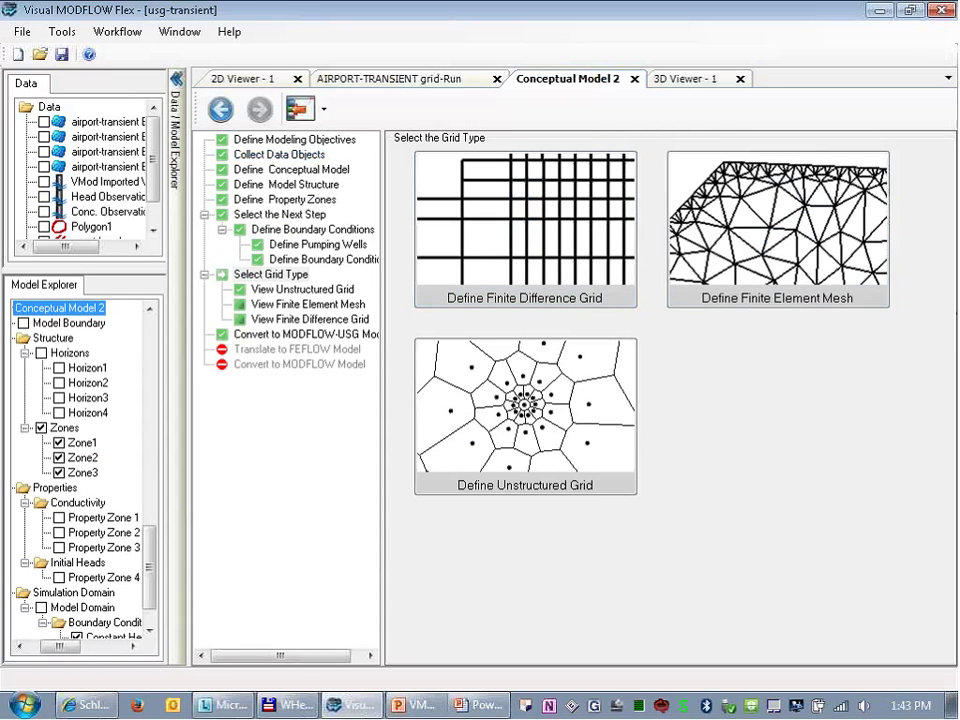
{"action": "left_click", "coordinate": [507, 465]}
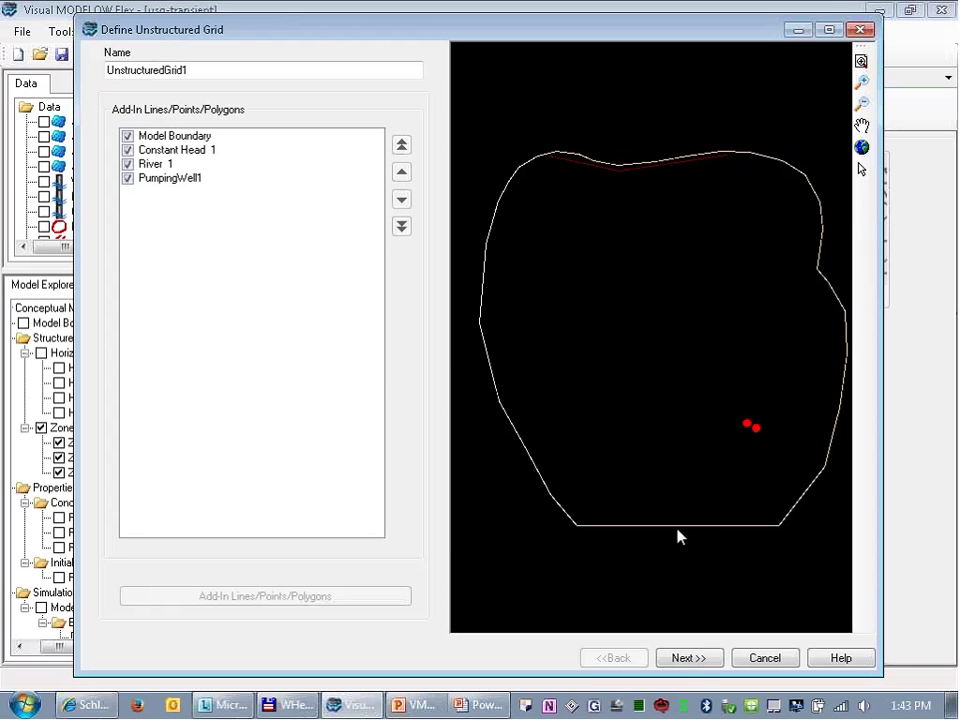
{"action": "left_click", "coordinate": [690, 658]}
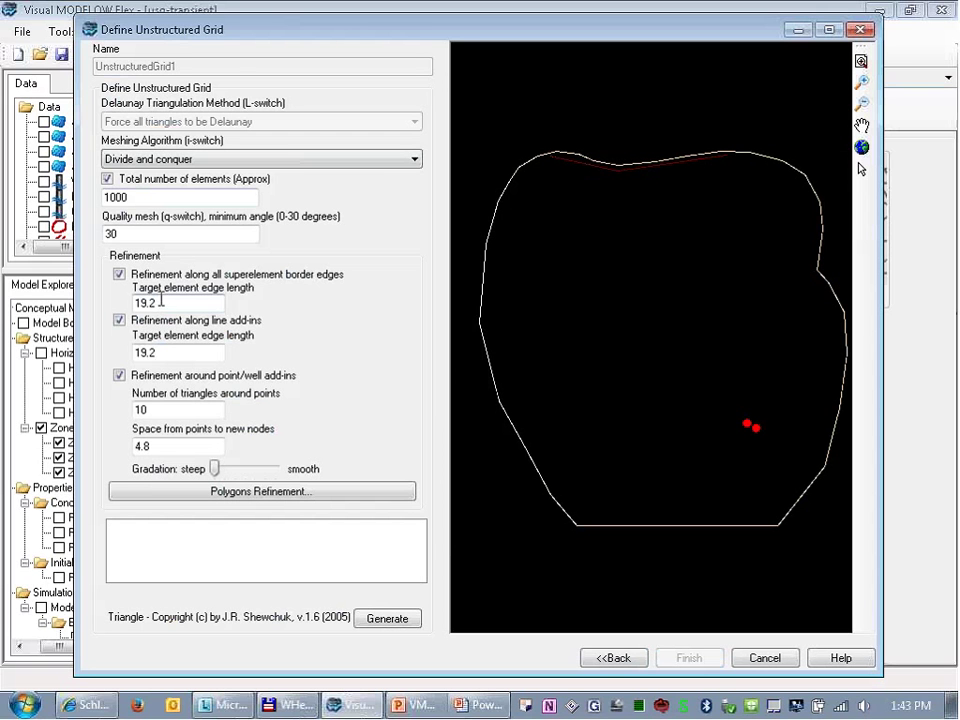
Step: Disable refinement along the superelement border edges and set the line add-ins' target element edge length to 20
{"action": "left_click", "coordinate": [119, 274]}
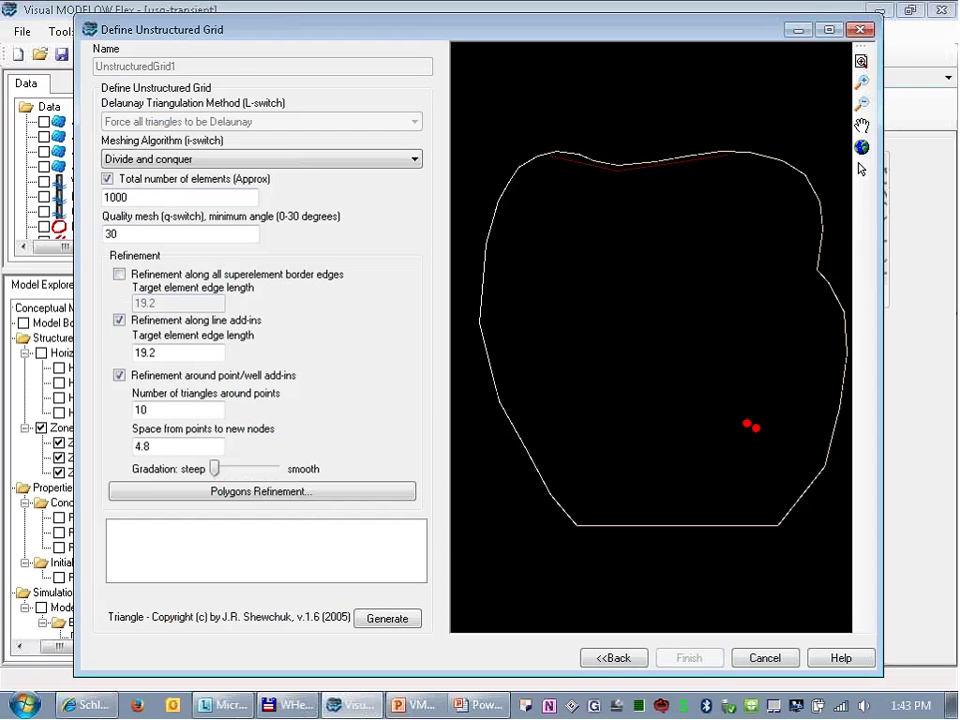
{"action": "left_click", "coordinate": [166, 354]}
{"action": "left_click_drag", "start_coordinate": [166, 354], "coordinate": [116, 366]}
{"action": "type", "text": "20"}
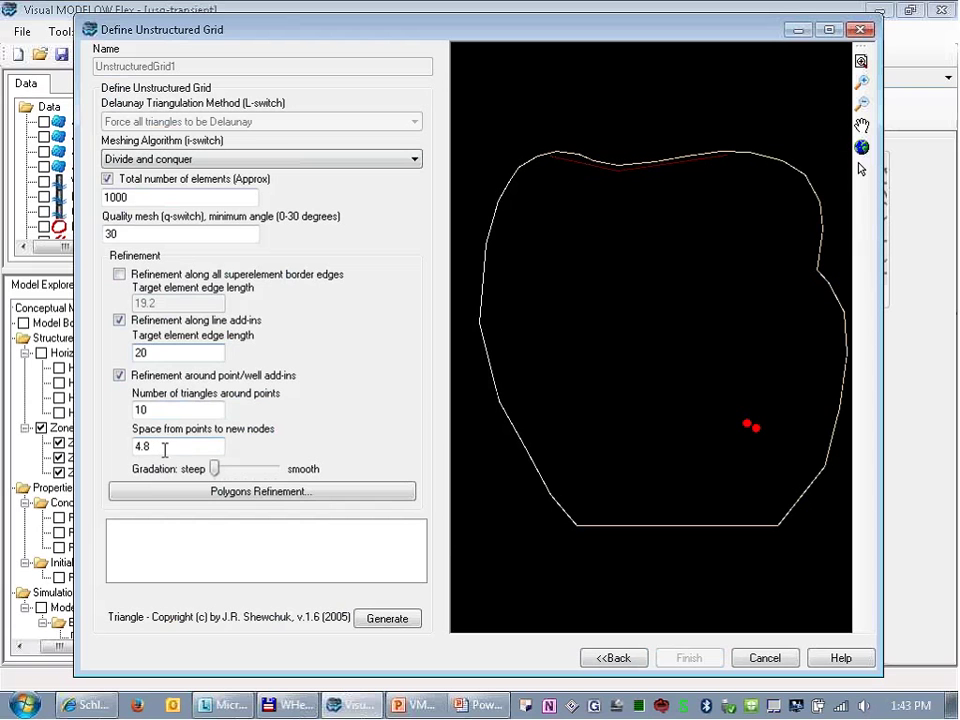
Step: Set the space from points to new nodes to 5 and make the well refinement's gradation smoother
{"action": "left_click_drag", "start_coordinate": [154, 446], "coordinate": [146, 447]}
{"action": "type", "text": "5"}
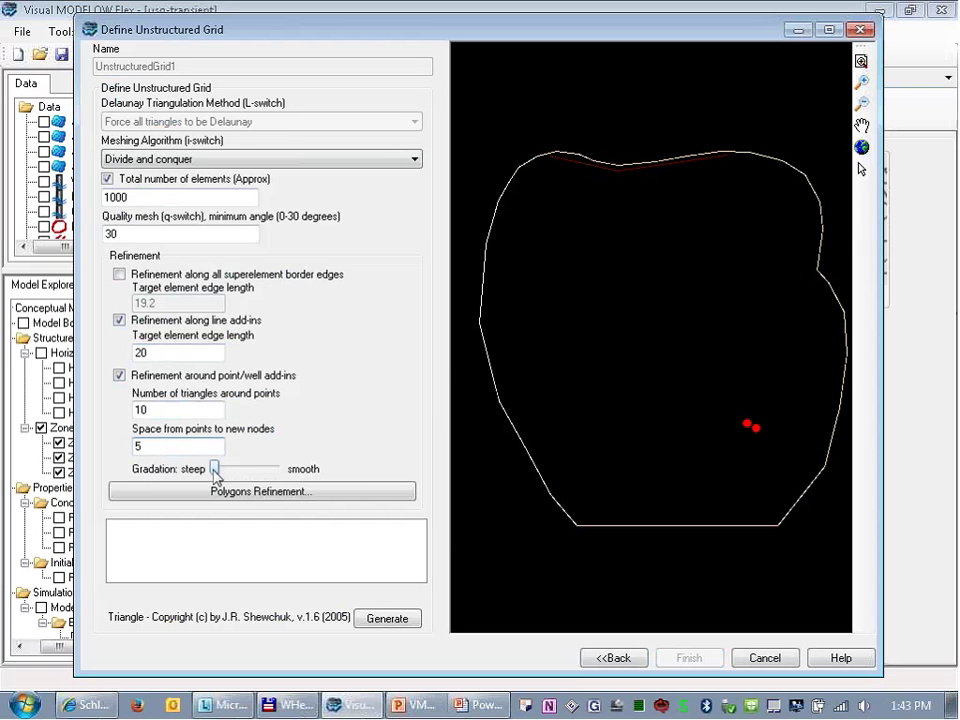
{"action": "left_click_drag", "start_coordinate": [217, 473], "coordinate": [258, 476]}
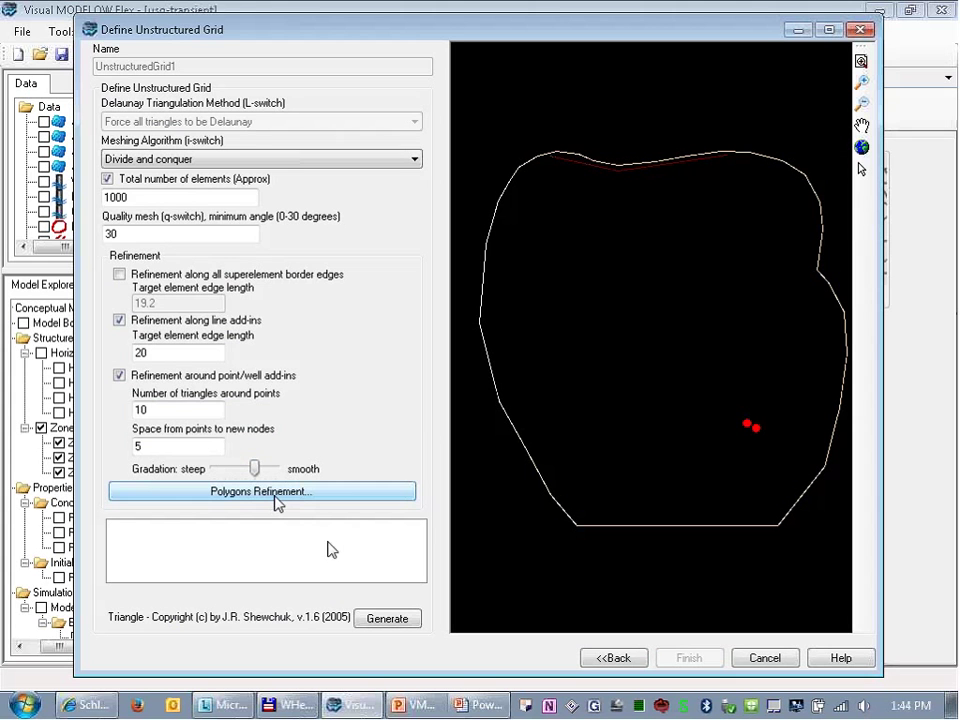
Step: Generate the unstructured grid, accept it and flatten its 3D view with an exaggeration of 0
{"action": "left_click", "coordinate": [387, 620]}
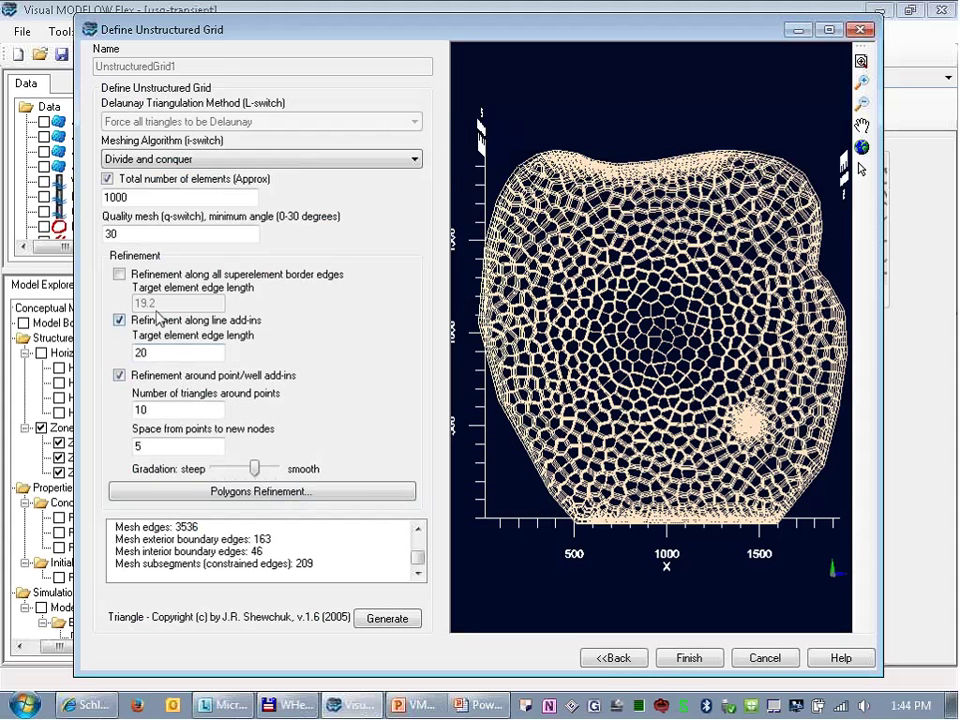
{"action": "left_click", "coordinate": [690, 658]}
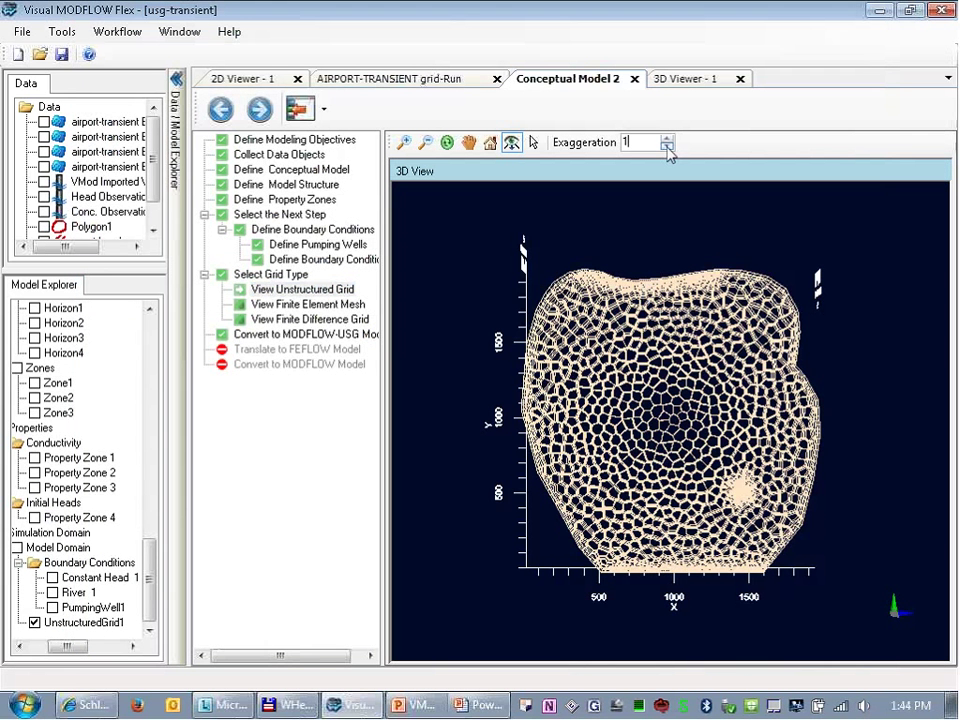
{"action": "left_click", "coordinate": [667, 147]}
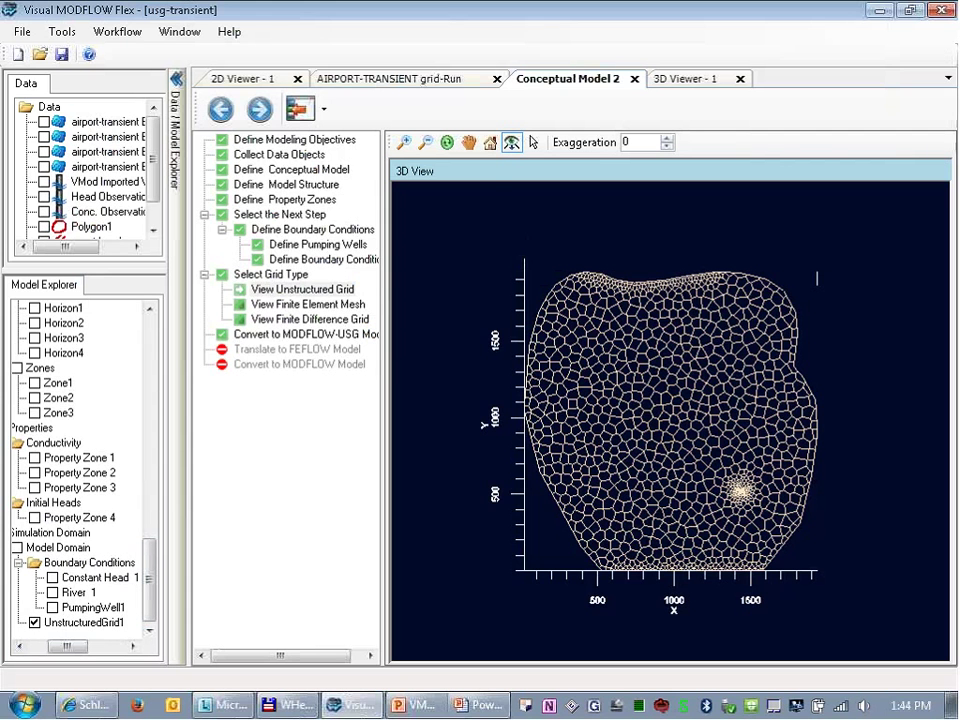
Step: Examine the grid's cell refinement along the northern boundary and around the pumping wells
{"action": "left_click", "coordinate": [468, 142]}
{"action": "left_click_drag", "start_coordinate": [634, 317], "coordinate": [643, 400]}
{"action": "scroll", "coordinate": [662, 380], "scroll_direction": "up", "scroll_amount": 5}
{"action": "scroll", "coordinate": [643, 400], "scroll_direction": "down", "scroll_amount": 2}
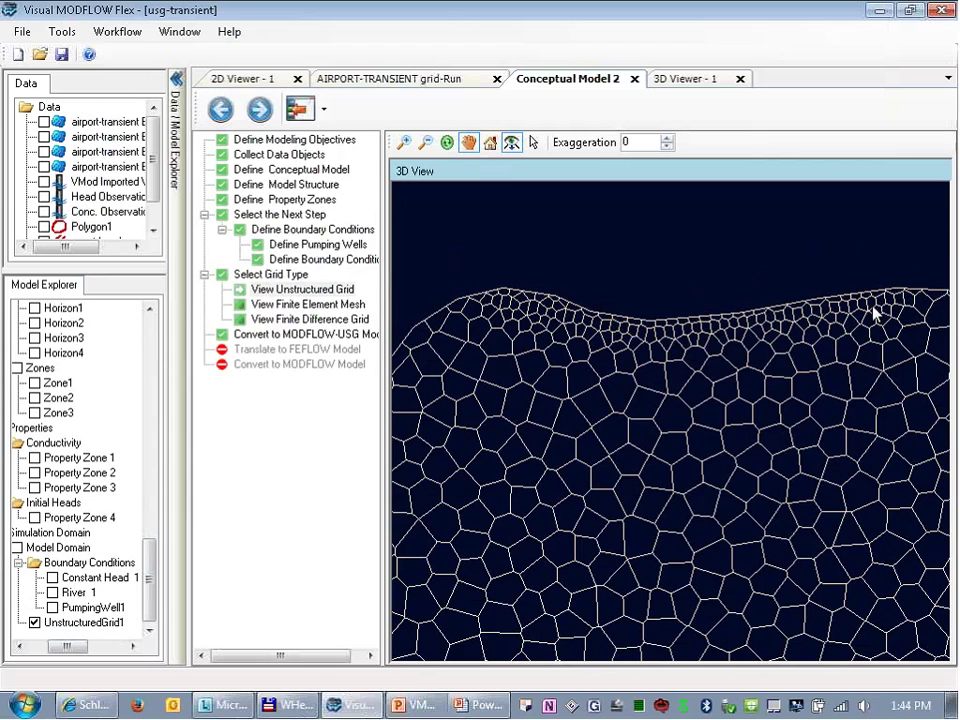
{"action": "left_click_drag", "start_coordinate": [755, 460], "coordinate": [527, 270]}
{"action": "left_click", "coordinate": [403, 143]}
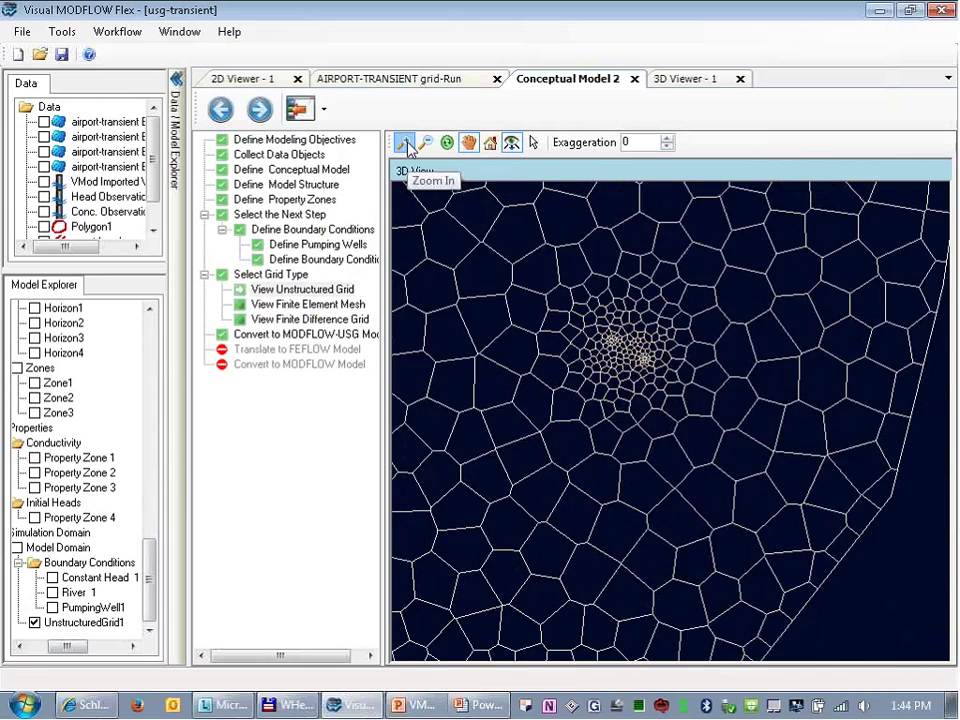
{"action": "left_click", "coordinate": [403, 143]}
{"action": "scroll", "coordinate": [520, 285], "scroll_direction": "up", "scroll_amount": 2}
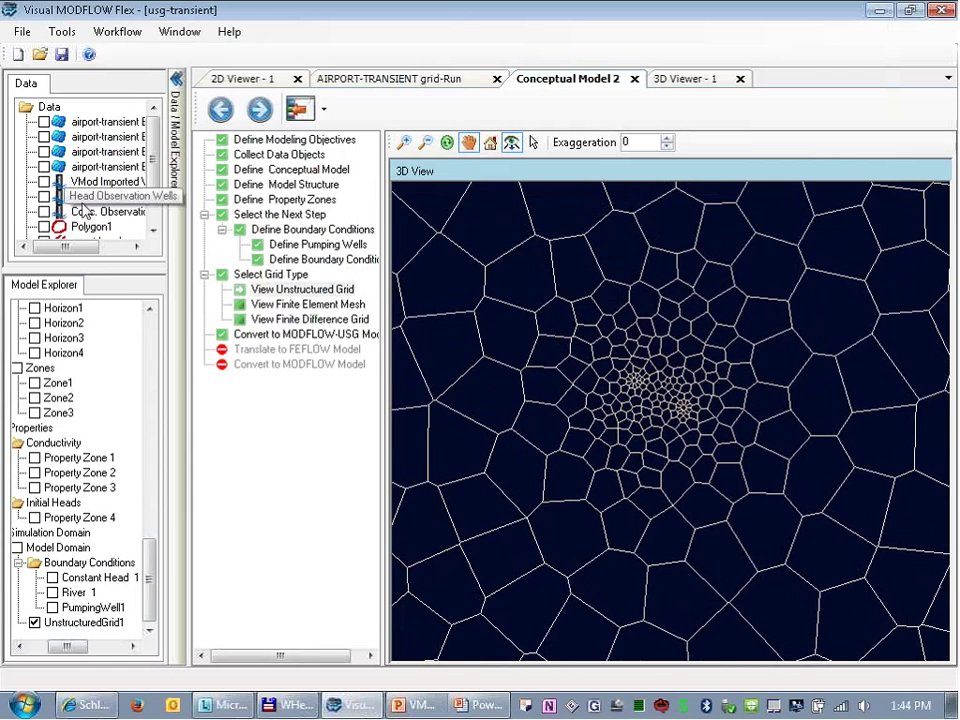
Step: Overlay the VMod imported wells on the grid and hide the workflow steps to enlarge the 3D view
{"action": "left_click", "coordinate": [44, 181]}
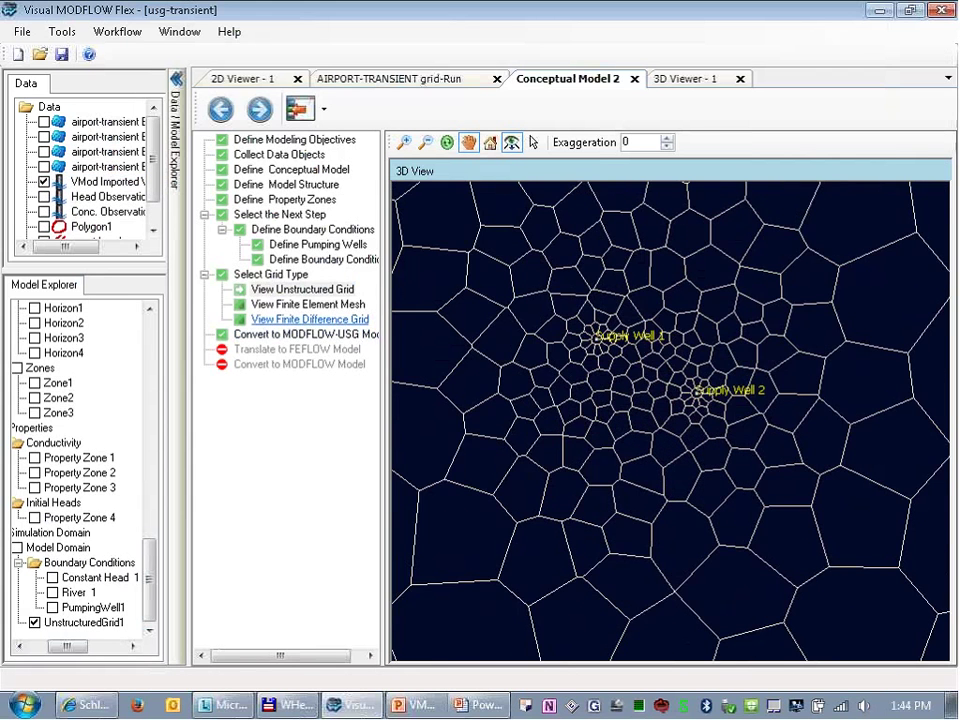
{"action": "left_click", "coordinate": [298, 110]}
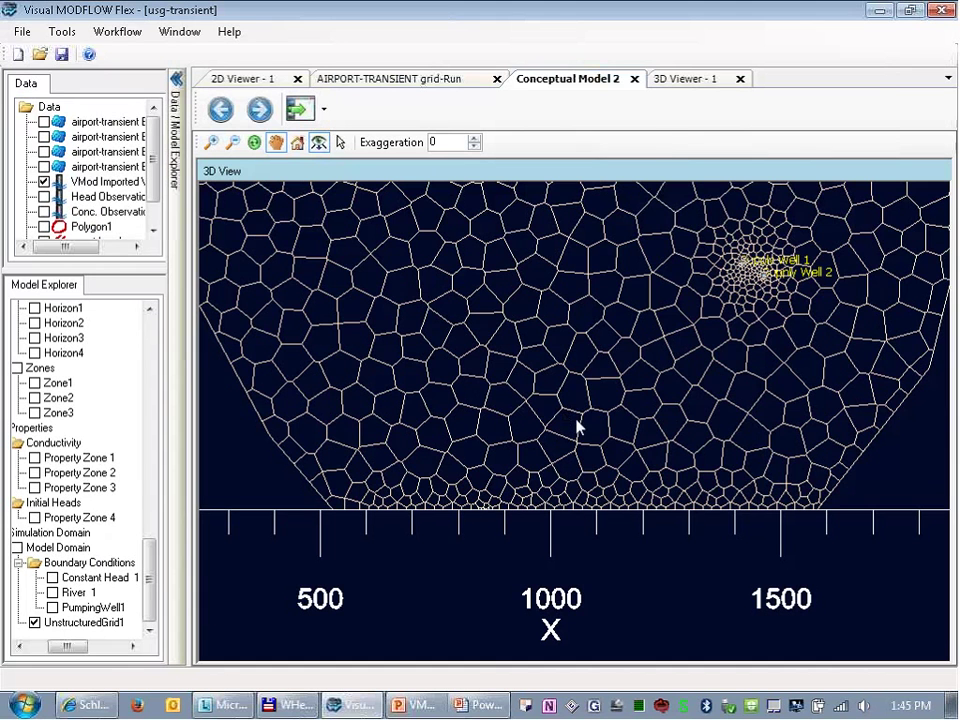
Step: Display UnstructuredGrid1 over the zones in 3D Viewer - 1 and inspect it from several angles
{"action": "left_click", "coordinate": [700, 80]}
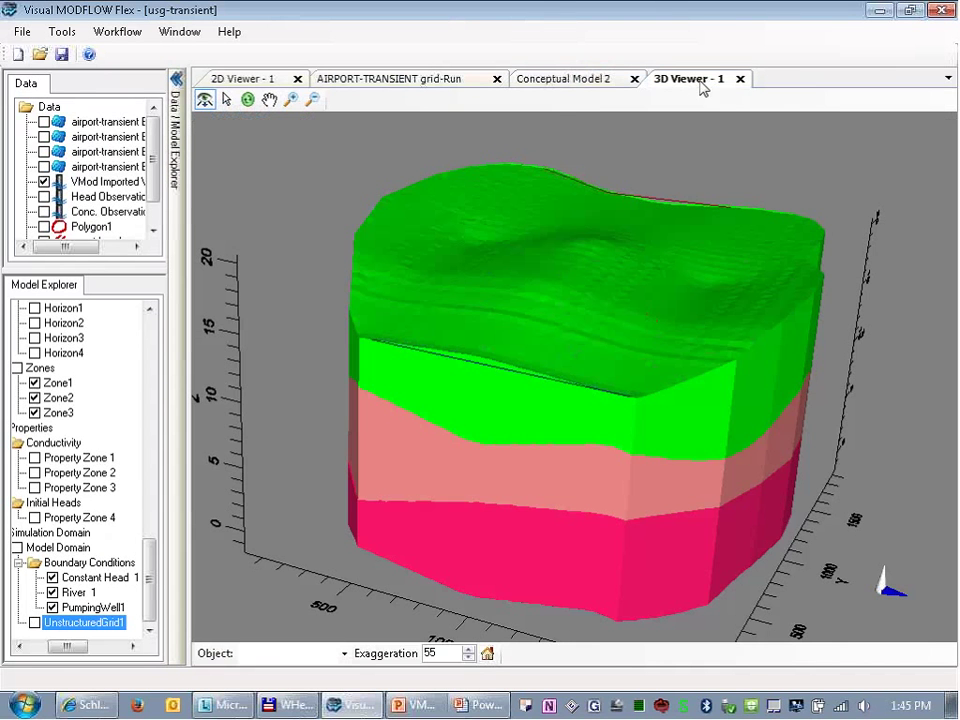
{"action": "left_click", "coordinate": [34, 622]}
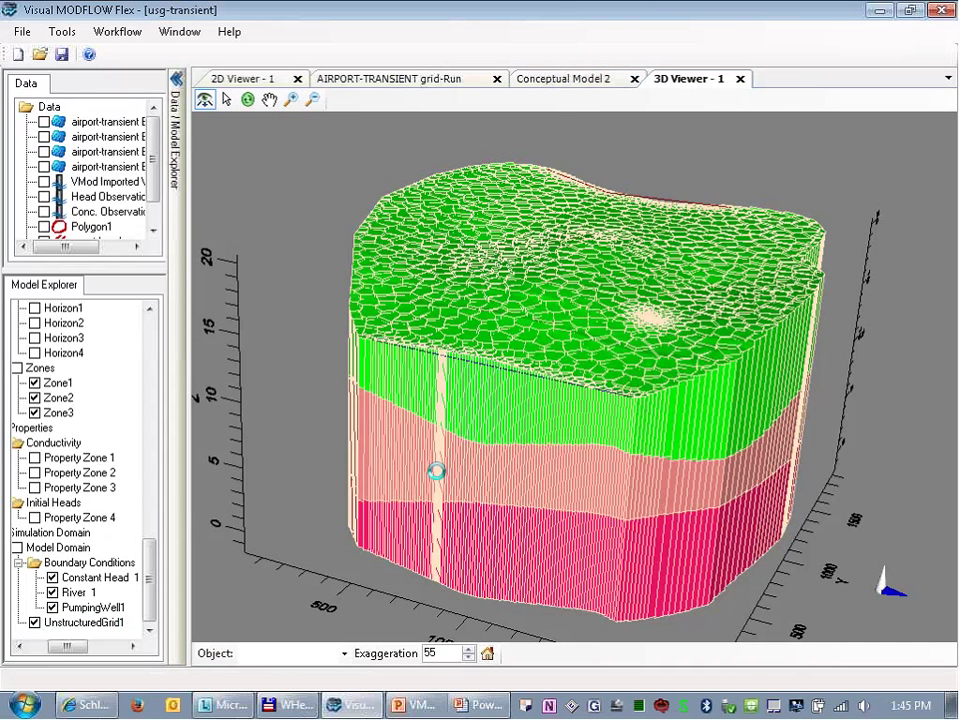
{"action": "left_click_drag", "start_coordinate": [475, 553], "coordinate": [464, 415]}
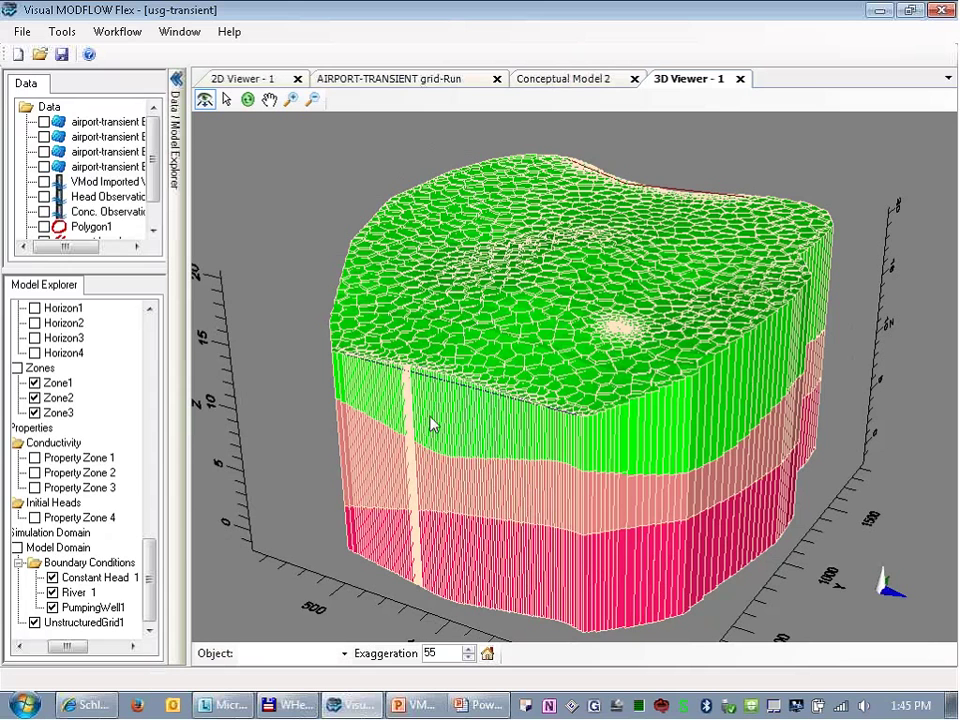
{"action": "left_click_drag", "start_coordinate": [447, 352], "coordinate": [471, 541]}
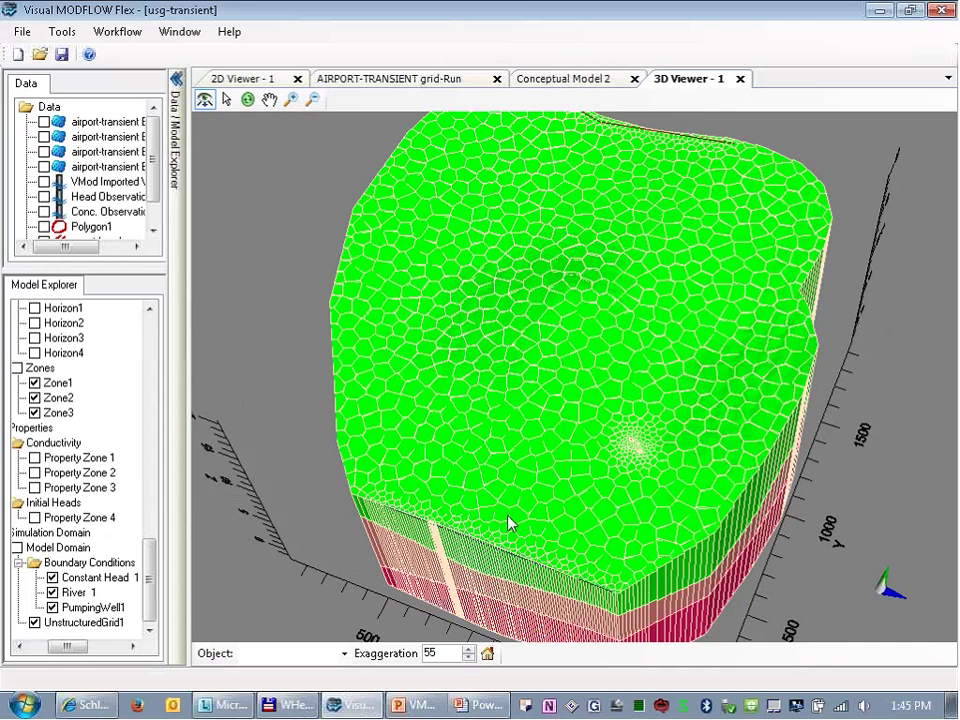
{"action": "left_click_drag", "start_coordinate": [510, 523], "coordinate": [592, 90]}
Step: Return to Conceptual Model 2, restore its workflow steps and convert it to a MODFLOW-USG model
{"action": "left_click", "coordinate": [588, 82]}
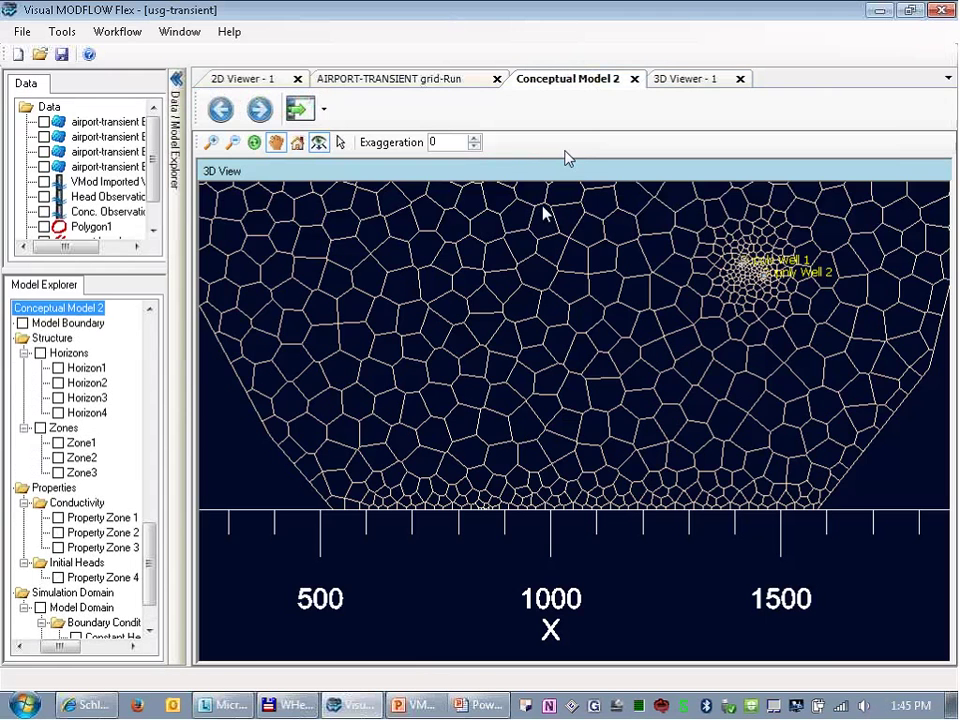
{"action": "left_click", "coordinate": [297, 142]}
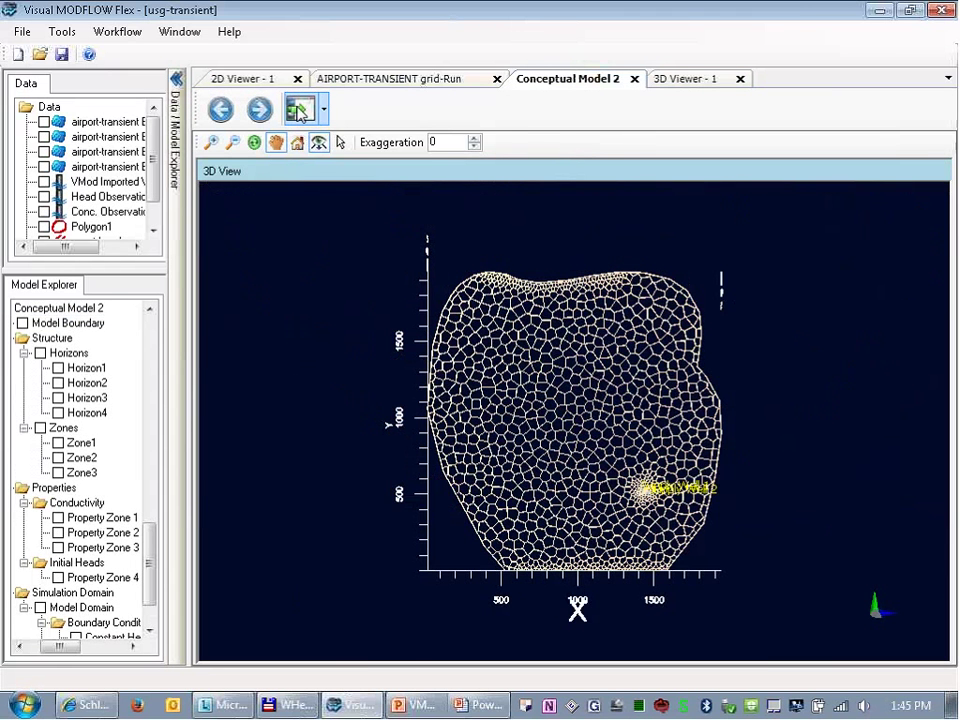
{"action": "left_click", "coordinate": [299, 110]}
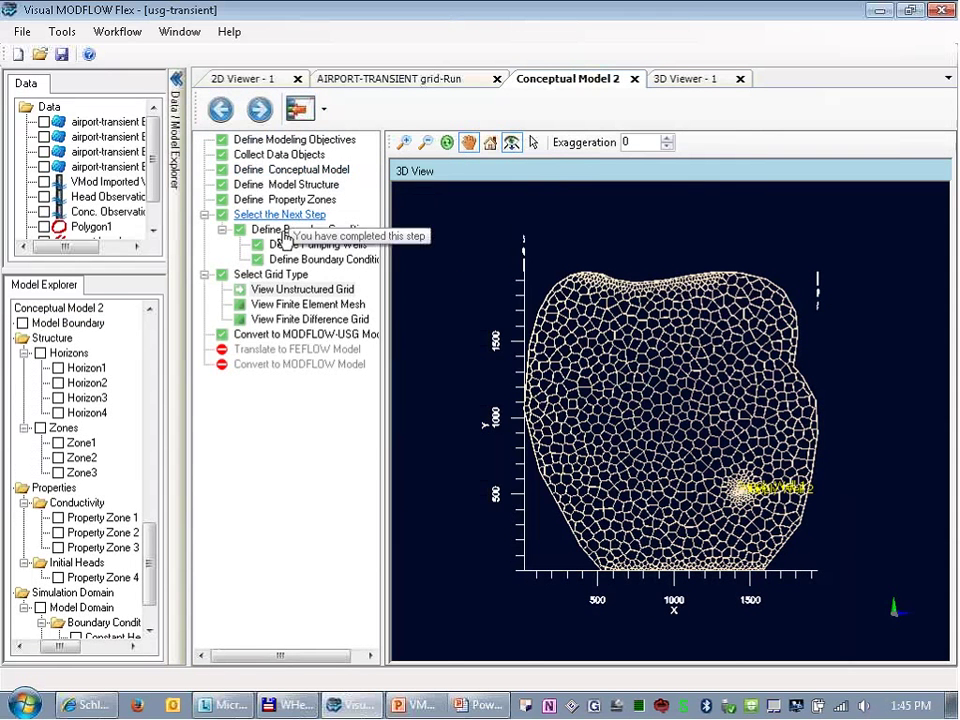
{"action": "left_click", "coordinate": [290, 334]}
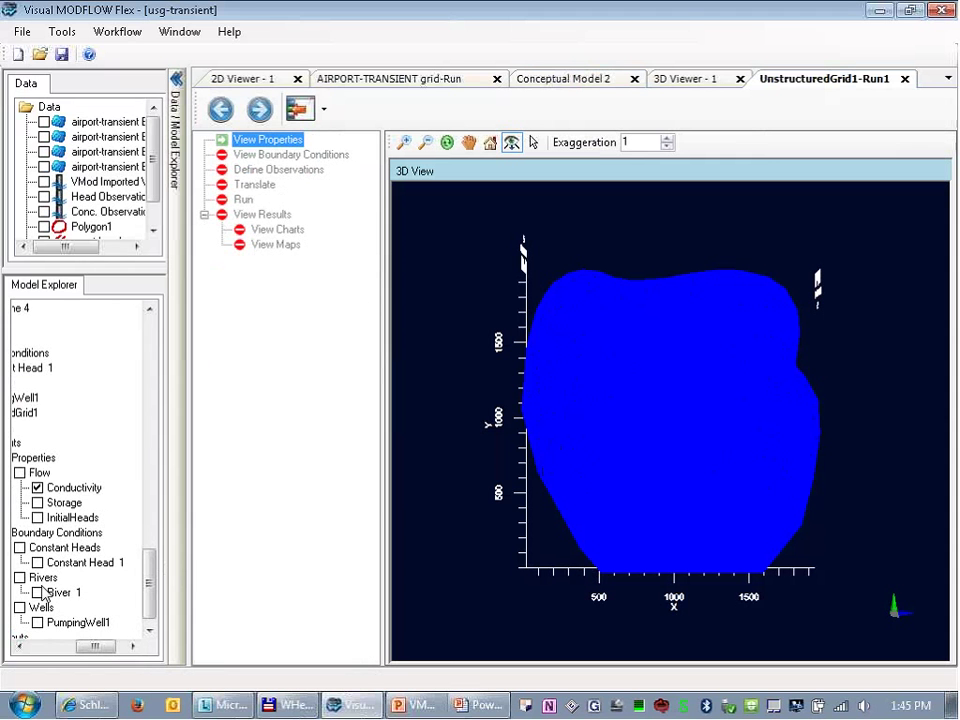
Step: Tilt the new run's conductivity model to an oblique view and set its vertical exaggeration to 49
{"action": "left_click_drag", "start_coordinate": [96, 647], "coordinate": [53, 643]}
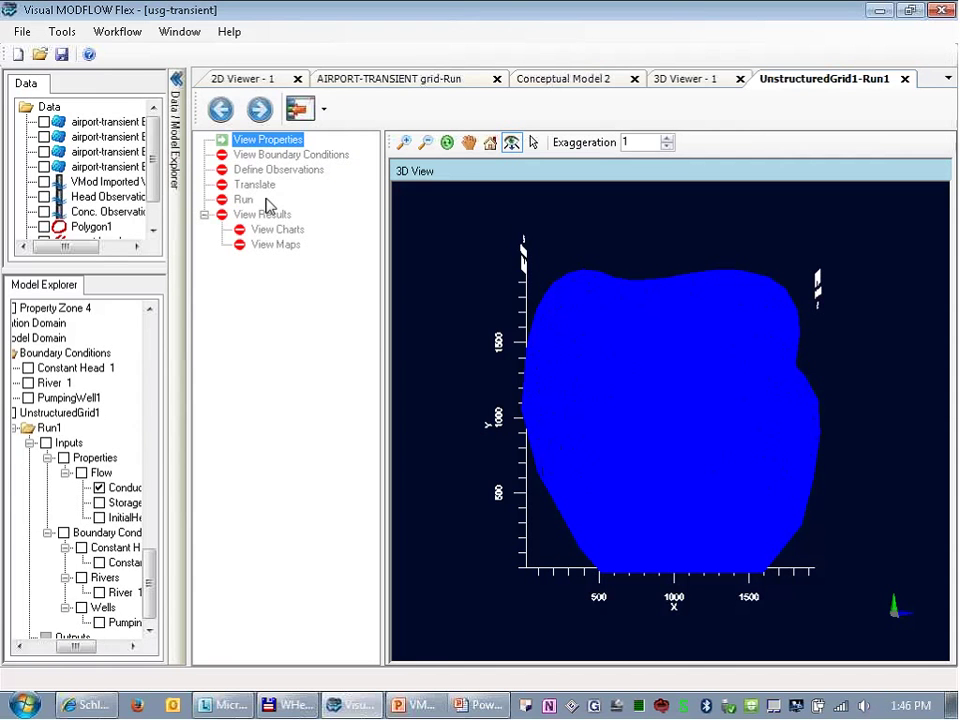
{"action": "left_click_drag", "start_coordinate": [616, 526], "coordinate": [643, 160]}
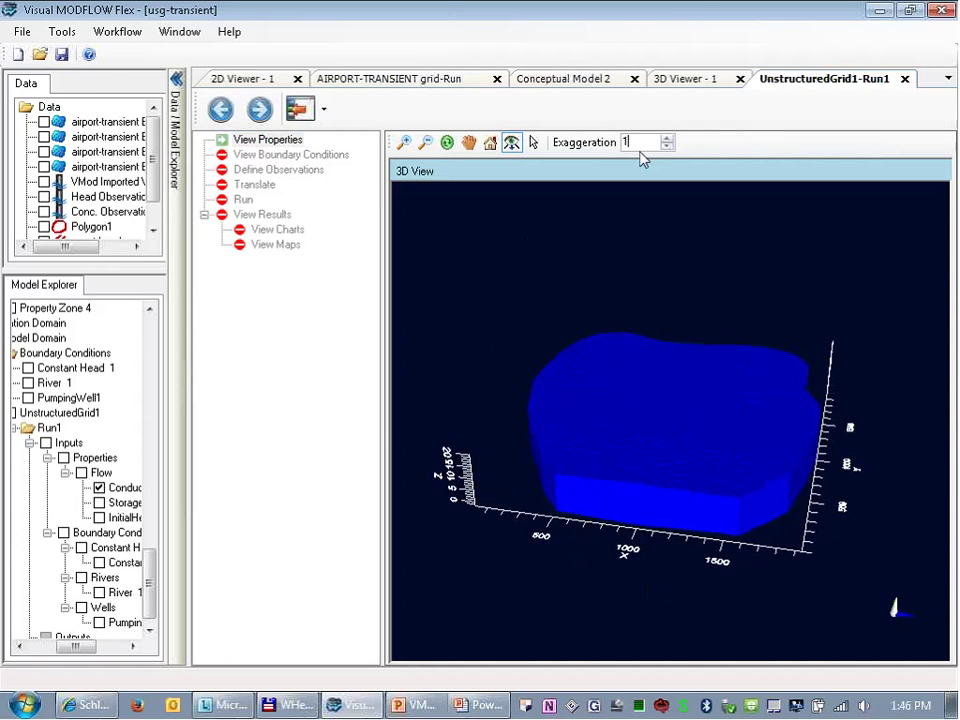
{"action": "type", "text": "6"}
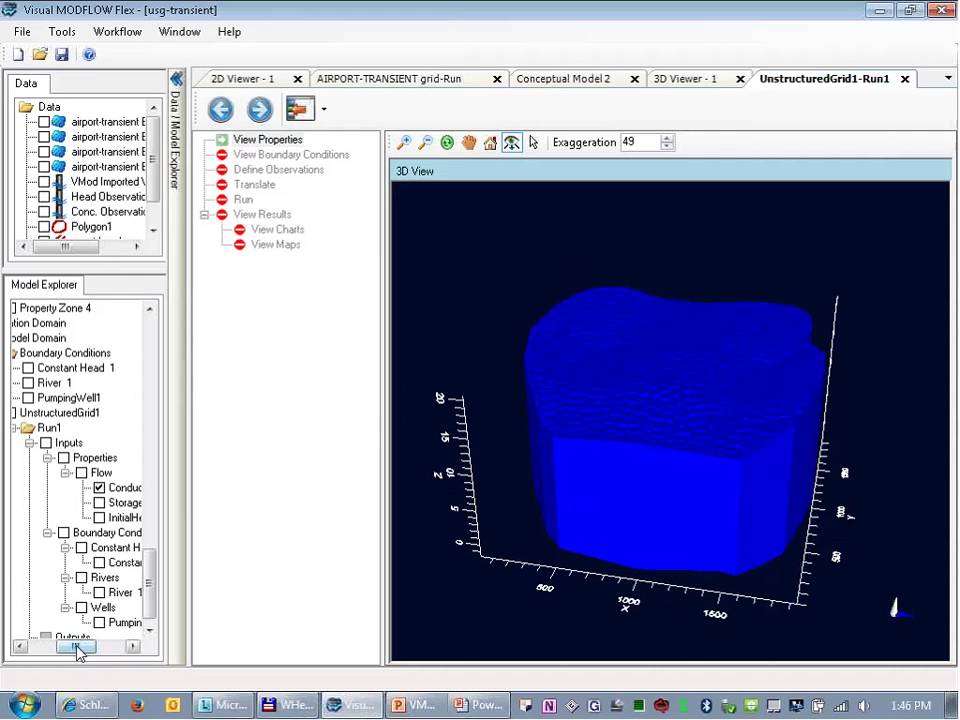
Step: Color the cells of Run1's Conductivity property ByAttribute in its style settings and apply the change
{"action": "left_click_drag", "start_coordinate": [79, 645], "coordinate": [92, 646]}
{"action": "right_click", "coordinate": [99, 489]}
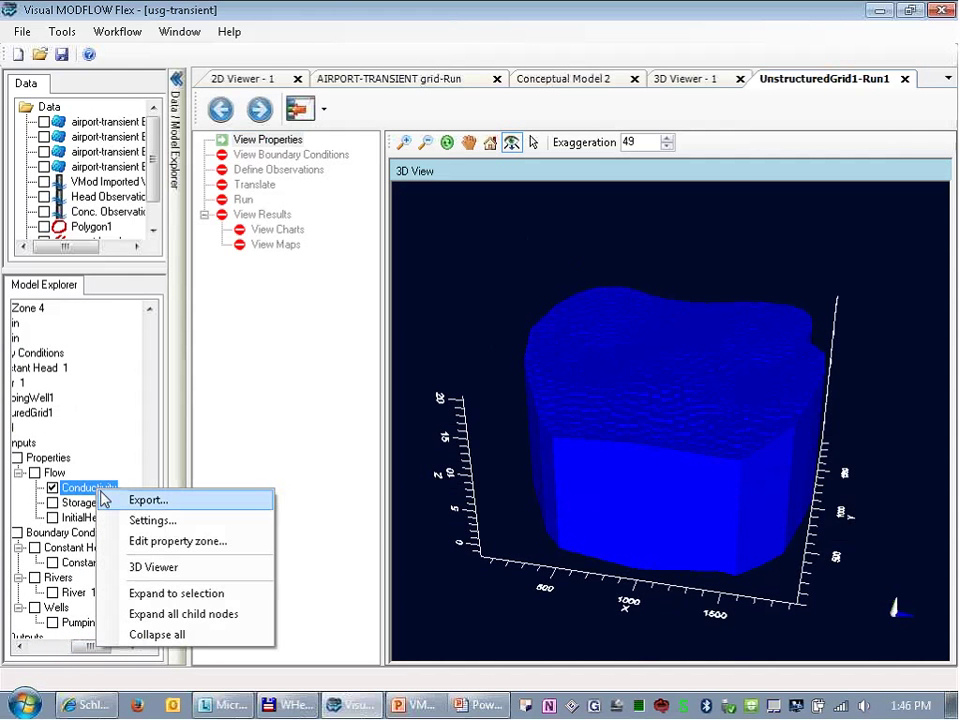
{"action": "left_click", "coordinate": [151, 520]}
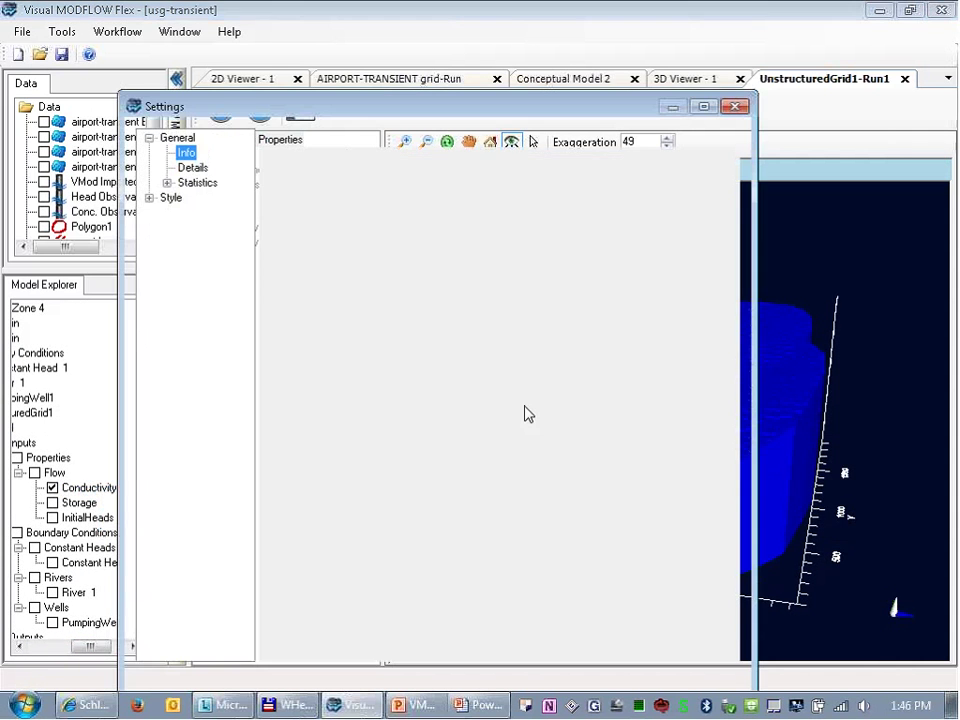
{"action": "left_click", "coordinate": [168, 197]}
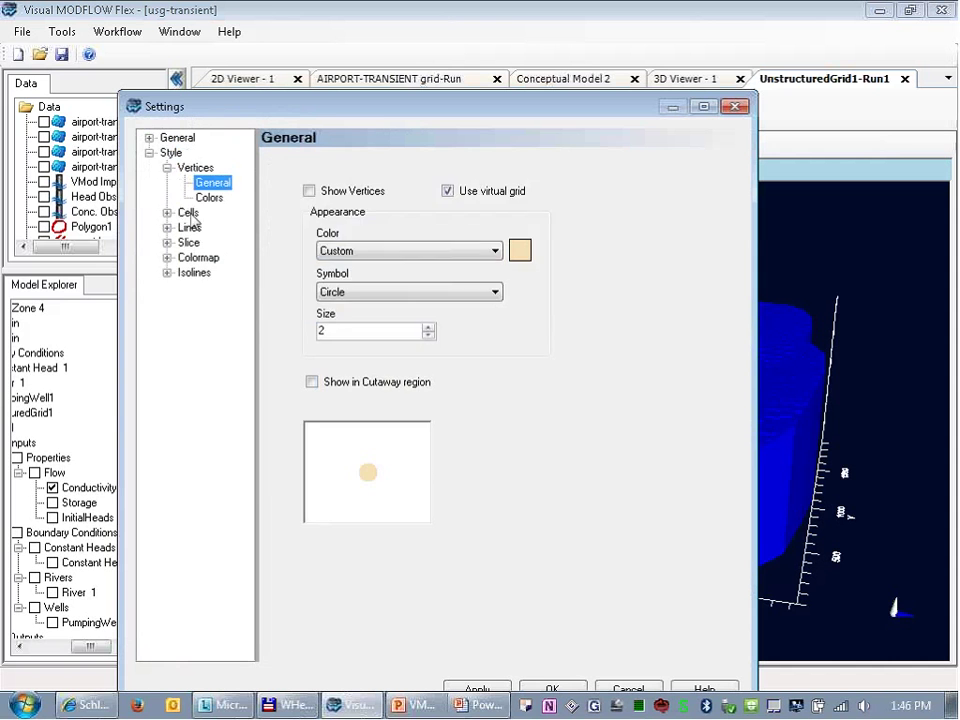
{"action": "left_click", "coordinate": [184, 212]}
{"action": "left_click", "coordinate": [358, 303]}
{"action": "left_click", "coordinate": [356, 332]}
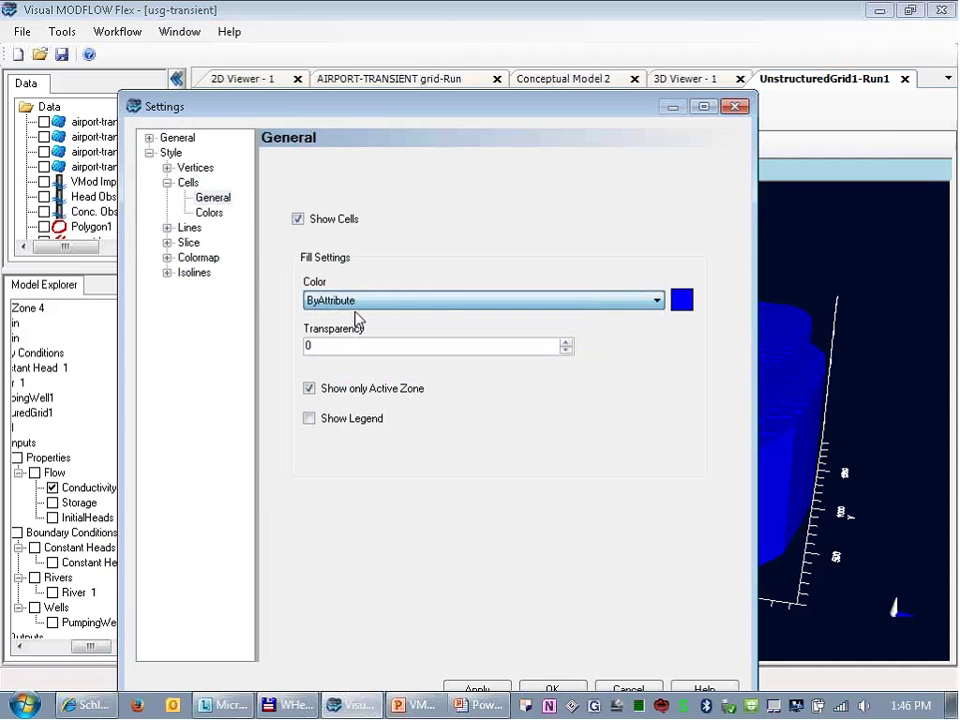
{"action": "left_click_drag", "start_coordinate": [383, 113], "coordinate": [285, 55]}
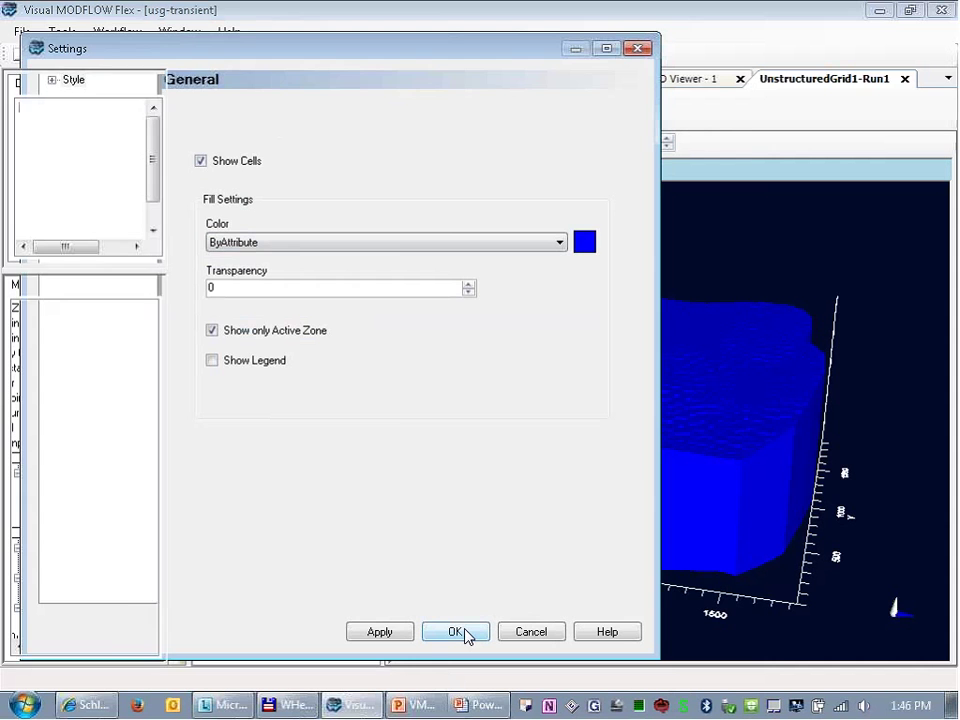
{"action": "left_click", "coordinate": [466, 635]}
{"action": "scroll", "coordinate": [605, 440], "scroll_direction": "up", "scroll_amount": 3}
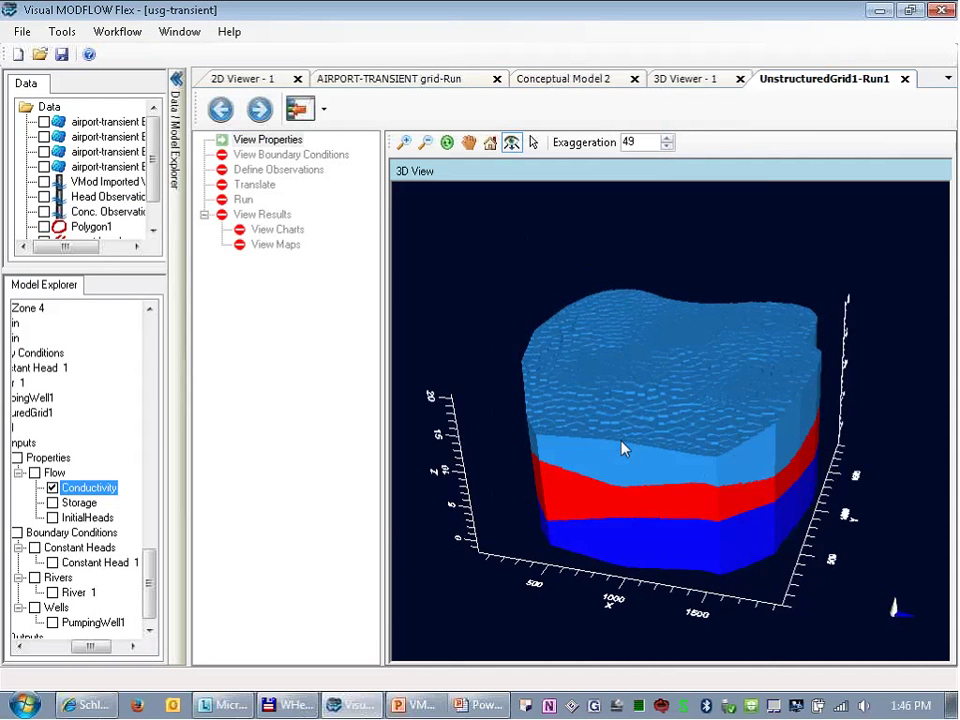
Step: Turn off the cell display in the Conductivity style settings
{"action": "right_click", "coordinate": [79, 486]}
{"action": "left_click", "coordinate": [131, 524]}
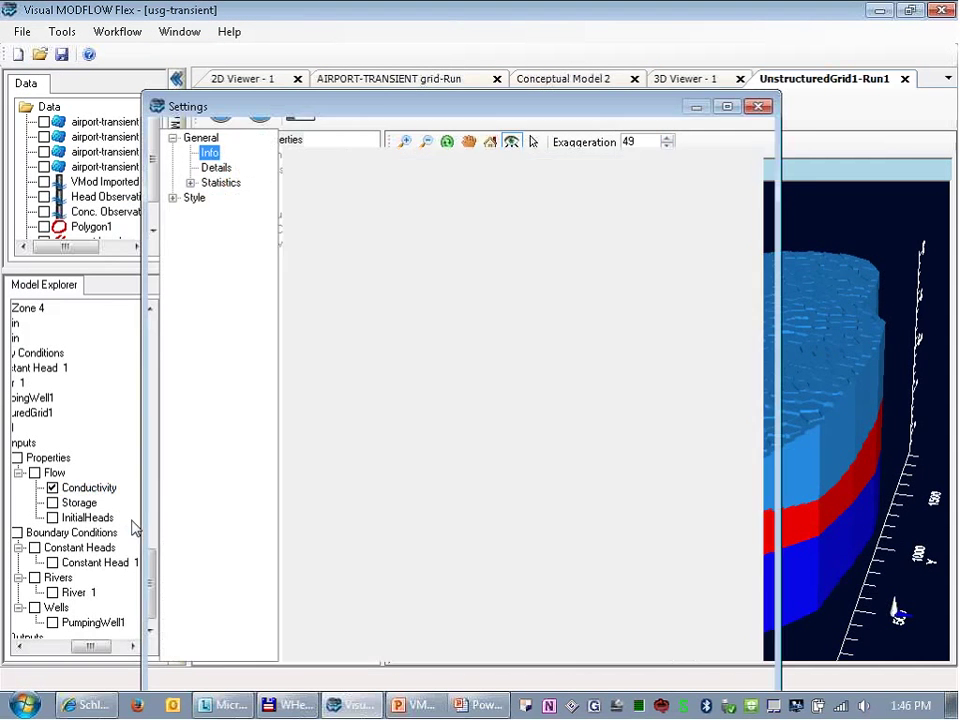
{"action": "left_click_drag", "start_coordinate": [254, 84], "coordinate": [122, 67]}
{"action": "left_click", "coordinate": [66, 155]}
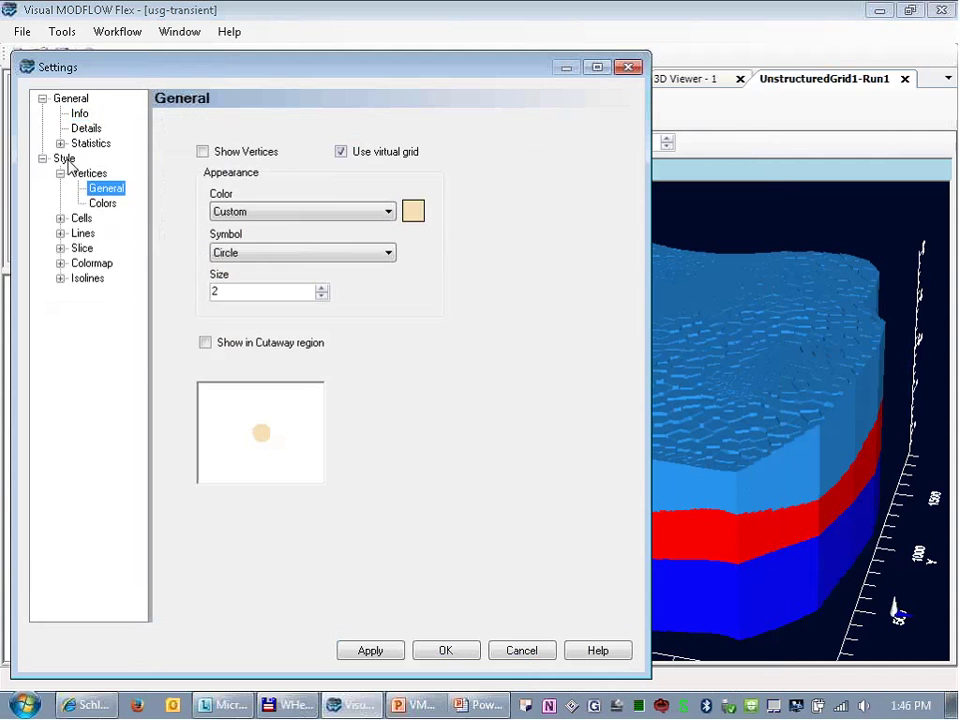
{"action": "left_click", "coordinate": [81, 171]}
{"action": "left_click", "coordinate": [191, 181]}
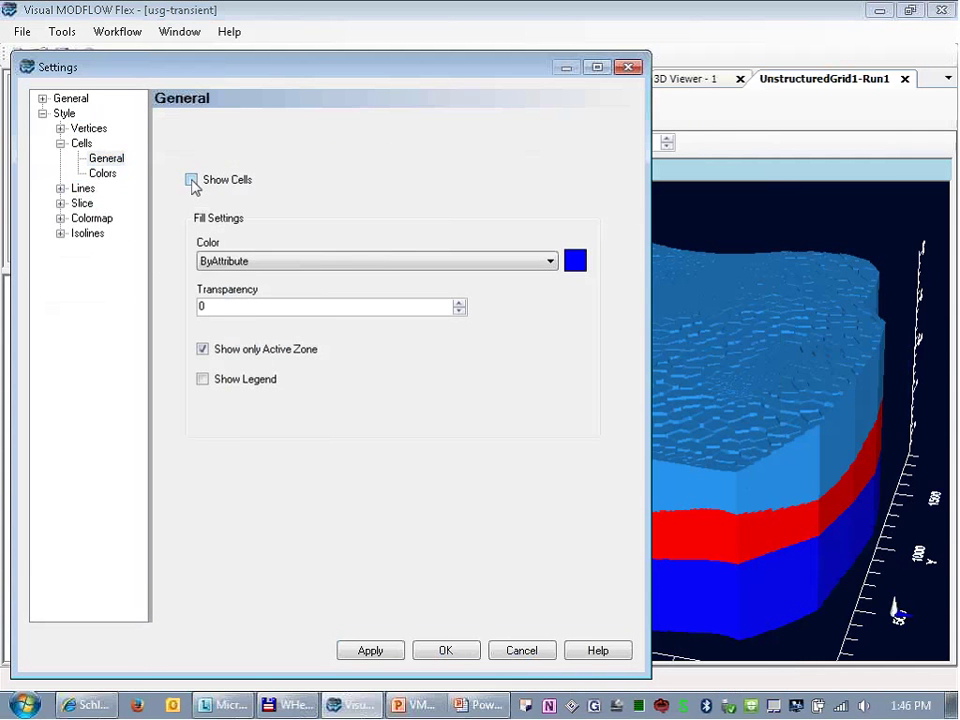
Step: Show a Row slice of Conductivity at a 50 percent row position and close the settings
{"action": "left_click", "coordinate": [103, 204]}
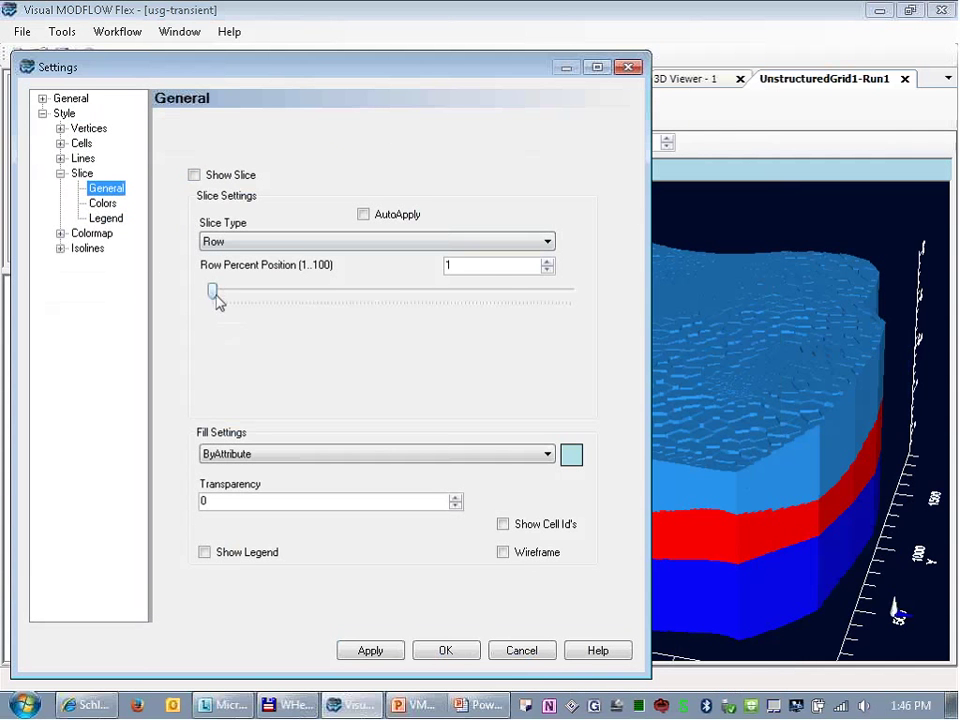
{"action": "left_click_drag", "start_coordinate": [214, 293], "coordinate": [362, 300]}
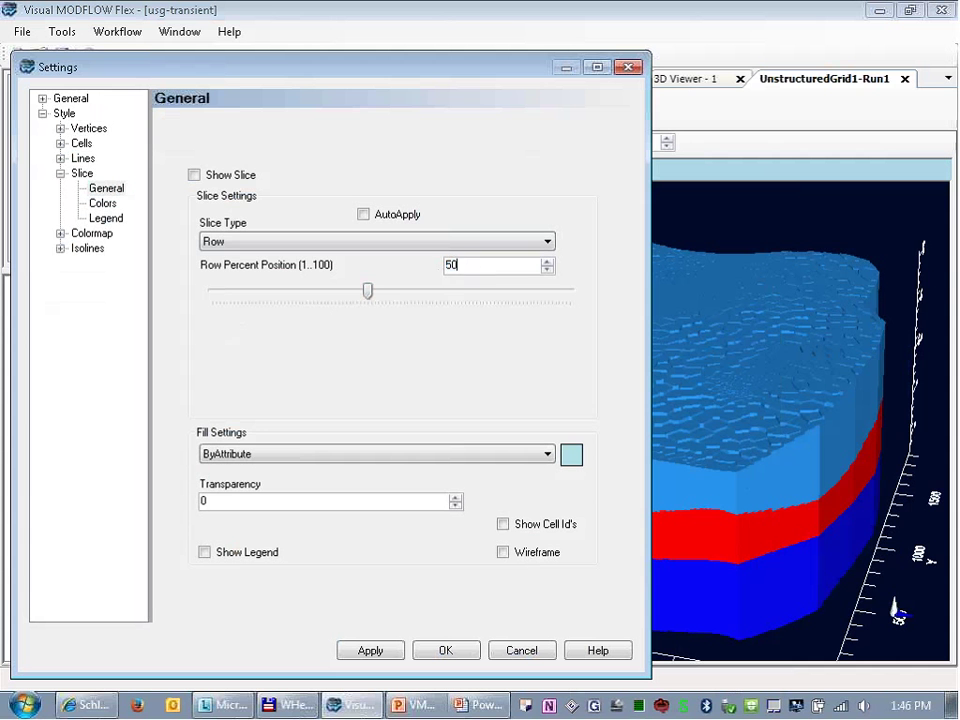
{"action": "left_click", "coordinate": [194, 175]}
{"action": "left_click", "coordinate": [370, 651]}
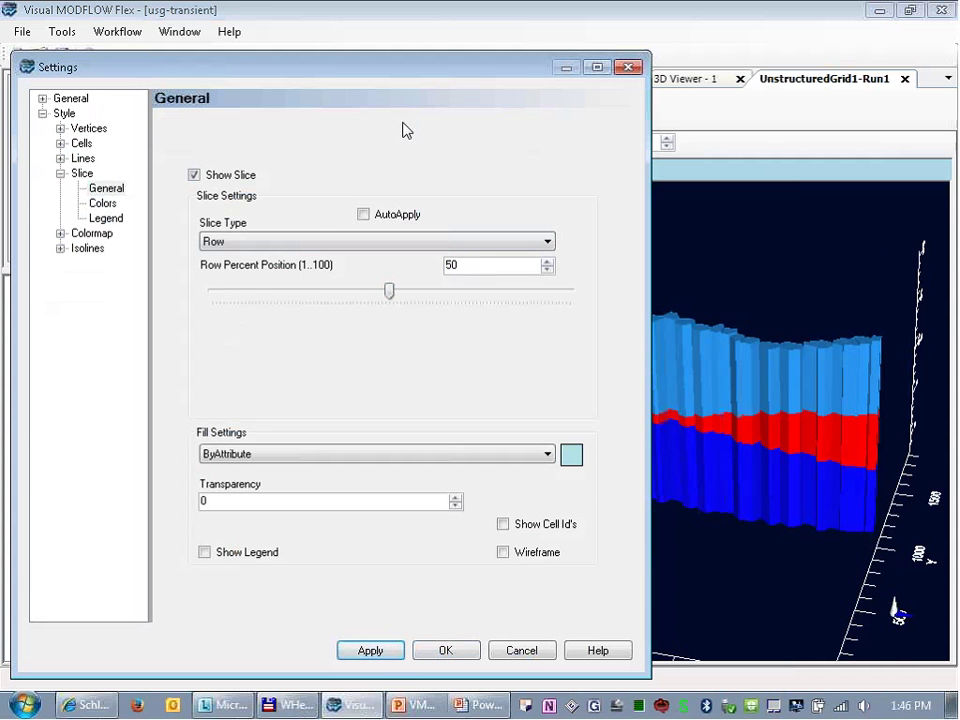
{"action": "left_click_drag", "start_coordinate": [330, 67], "coordinate": [54, 457]}
{"action": "left_click_drag", "start_coordinate": [643, 484], "coordinate": [407, 285]}
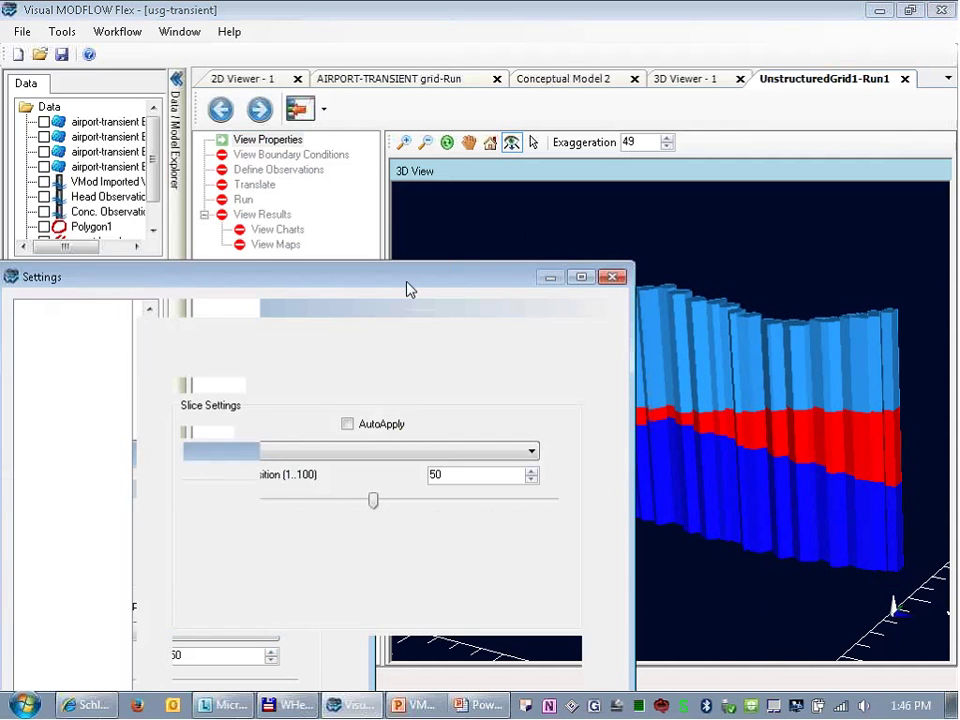
{"action": "left_click", "coordinate": [612, 278]}
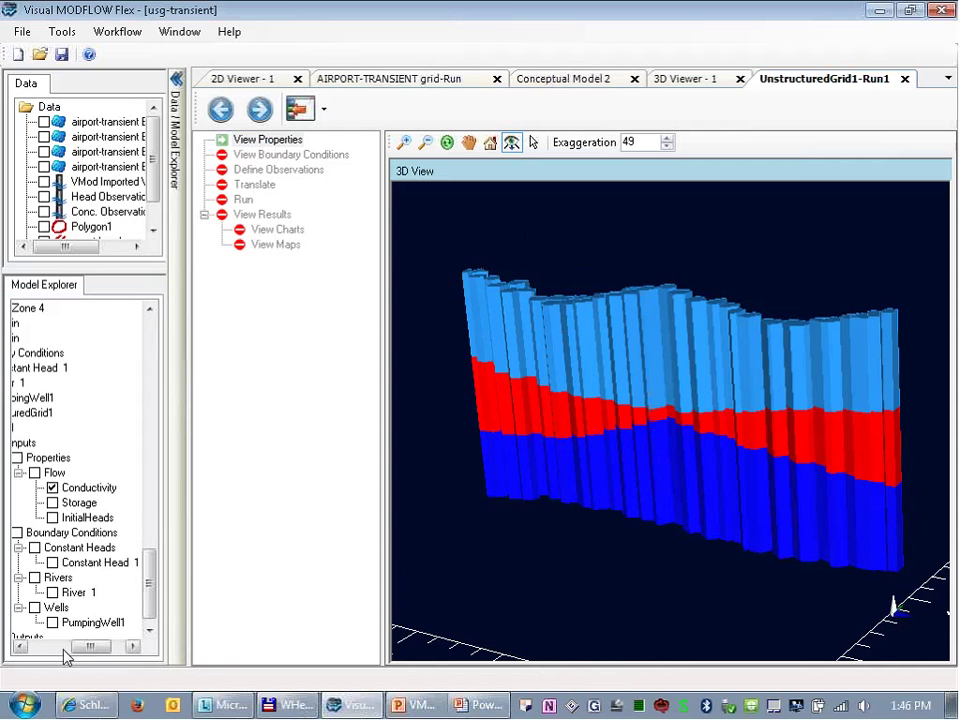
Step: Overlay conceptual Zone2 and Zone3 on the conductivity slice and compare the layers from an oblique side view
{"action": "left_click_drag", "start_coordinate": [105, 648], "coordinate": [87, 650]}
{"action": "left_click_drag", "start_coordinate": [190, 433], "coordinate": [210, 435]}
{"action": "left_click_drag", "start_coordinate": [107, 654], "coordinate": [96, 655]}
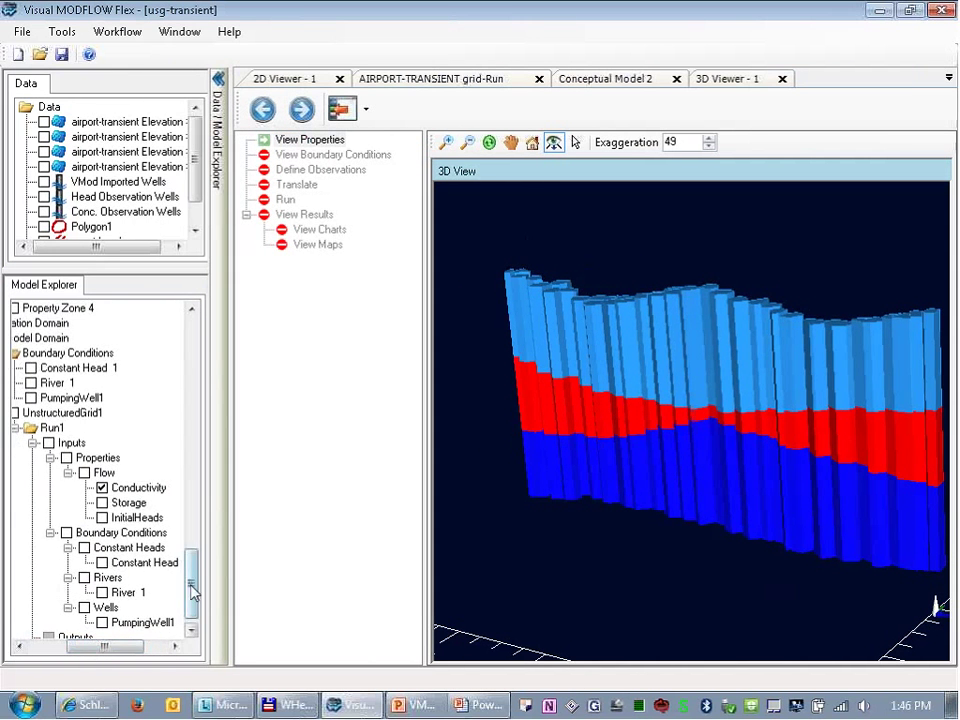
{"action": "left_click_drag", "start_coordinate": [191, 568], "coordinate": [192, 515]}
{"action": "left_click_drag", "start_coordinate": [100, 648], "coordinate": [84, 655]}
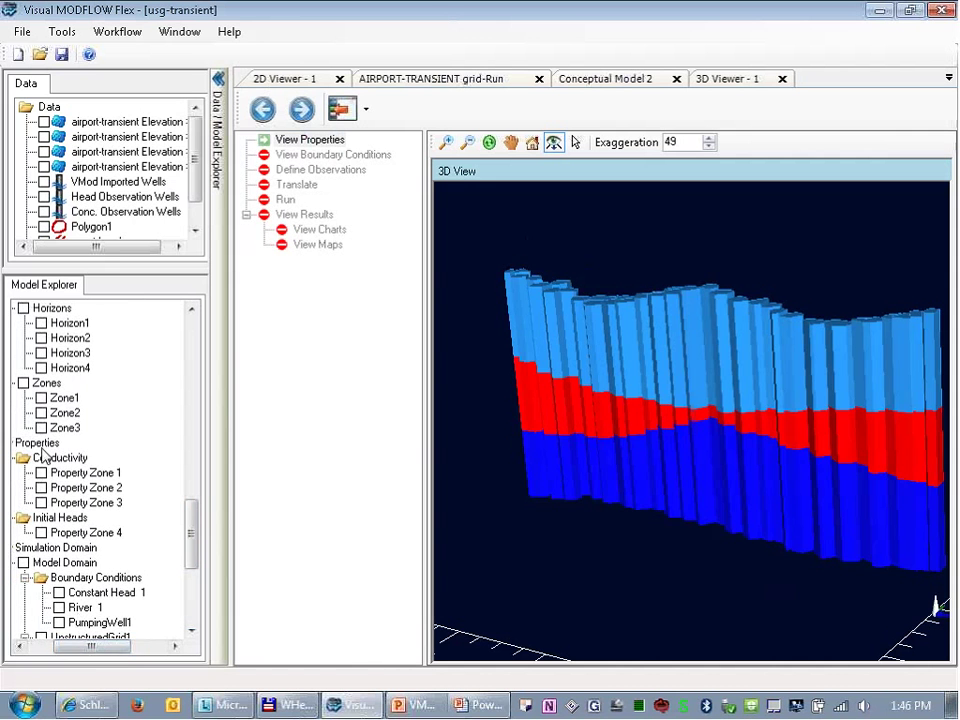
{"action": "left_click", "coordinate": [41, 427]}
{"action": "left_click", "coordinate": [65, 412]}
{"action": "left_click", "coordinate": [41, 412]}
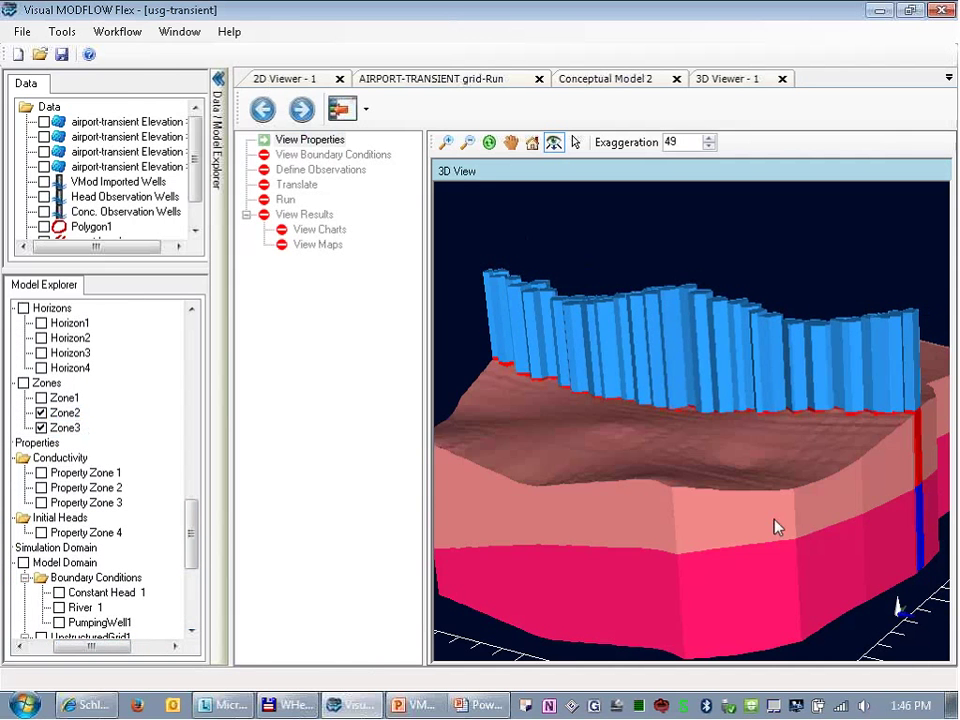
{"action": "left_click_drag", "start_coordinate": [776, 525], "coordinate": [669, 492]}
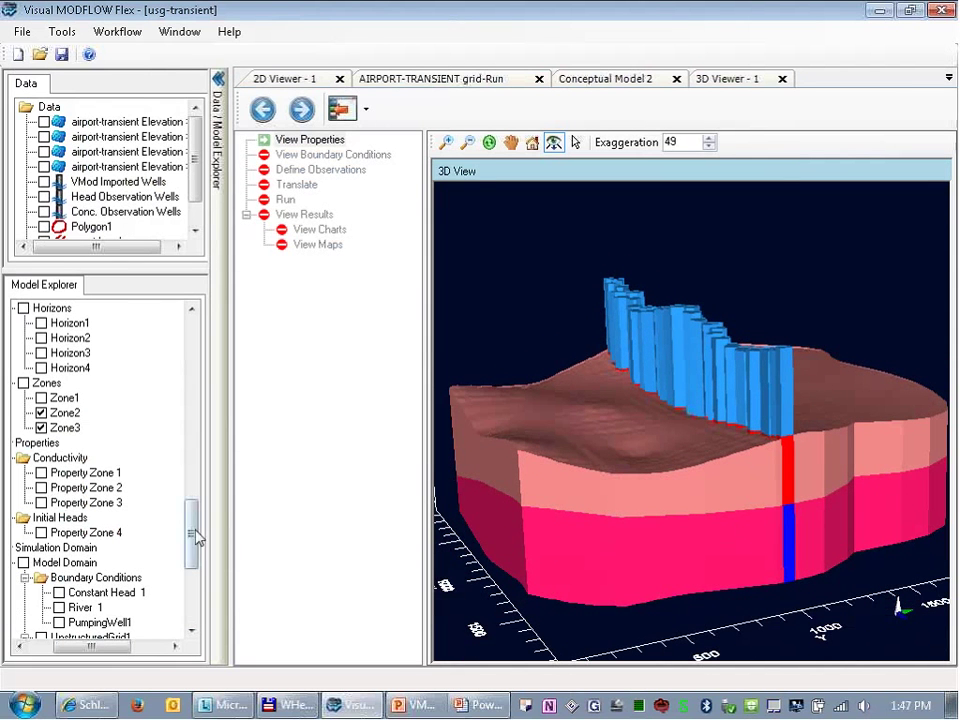
Step: Open the Conductivity property zone table in Excel, review the zone and Kx, Ky, Kz values per node, and close it
{"action": "left_click_drag", "start_coordinate": [197, 538], "coordinate": [192, 560]}
{"action": "right_click", "coordinate": [155, 548]}
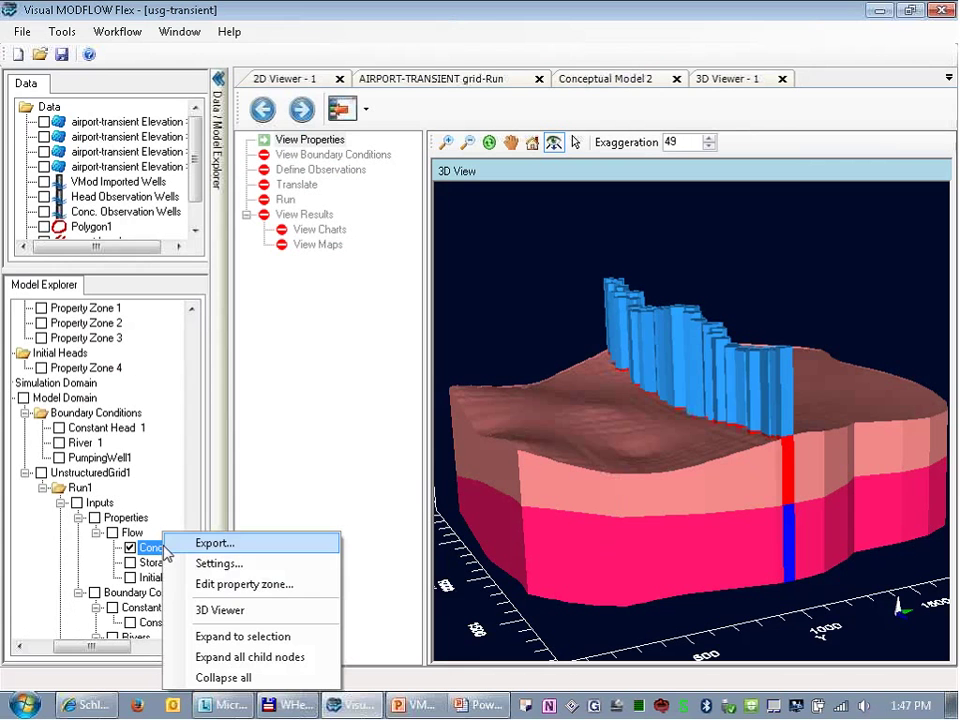
{"action": "left_click", "coordinate": [222, 588]}
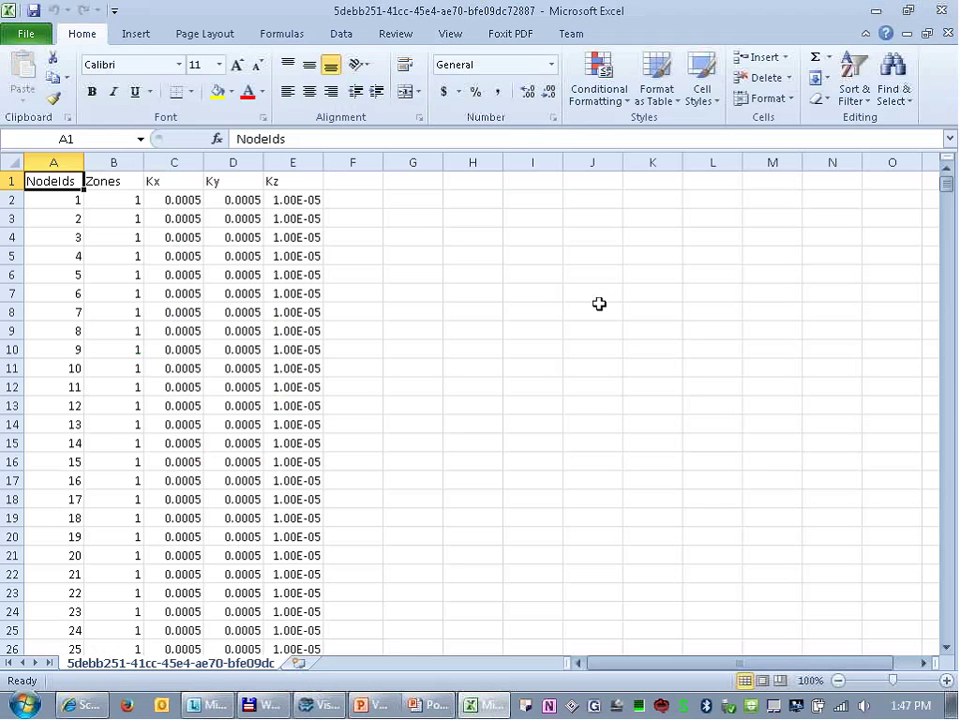
{"action": "left_click", "coordinate": [309, 326]}
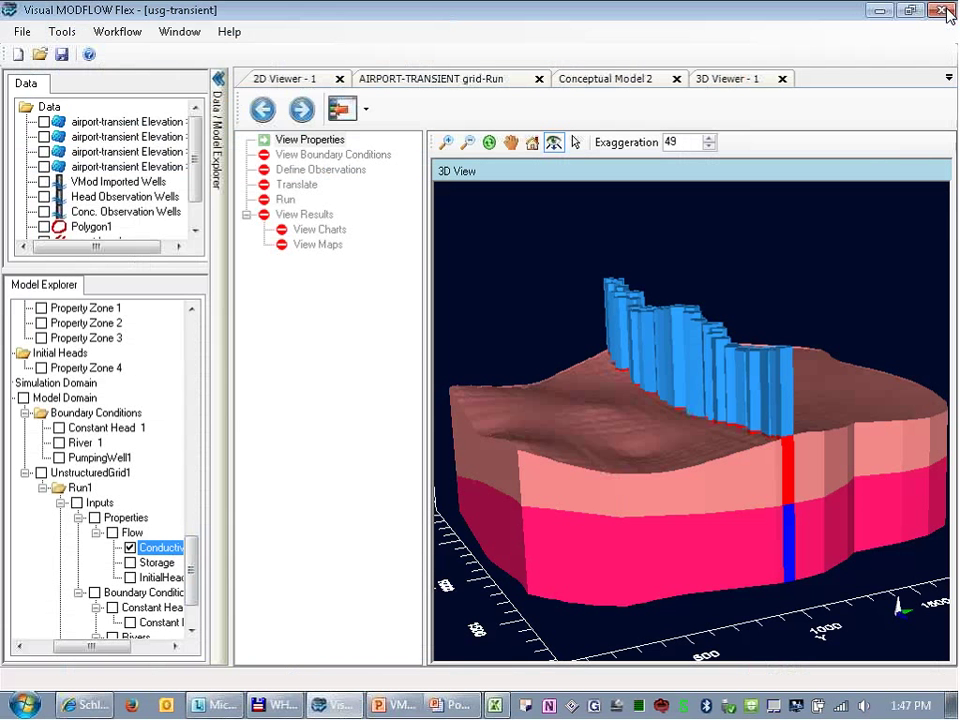
{"action": "left_click", "coordinate": [943, 11]}
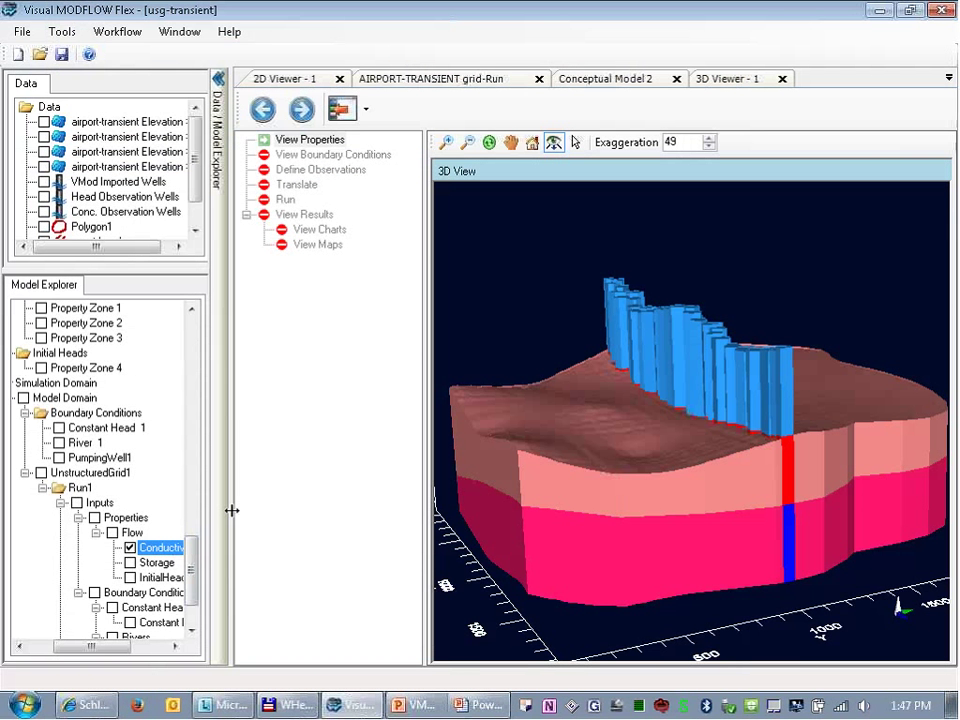
Step: Hide the Conductivity slice and display Run1's InitialHeads property in the 3D view instead
{"action": "left_click", "coordinate": [130, 547]}
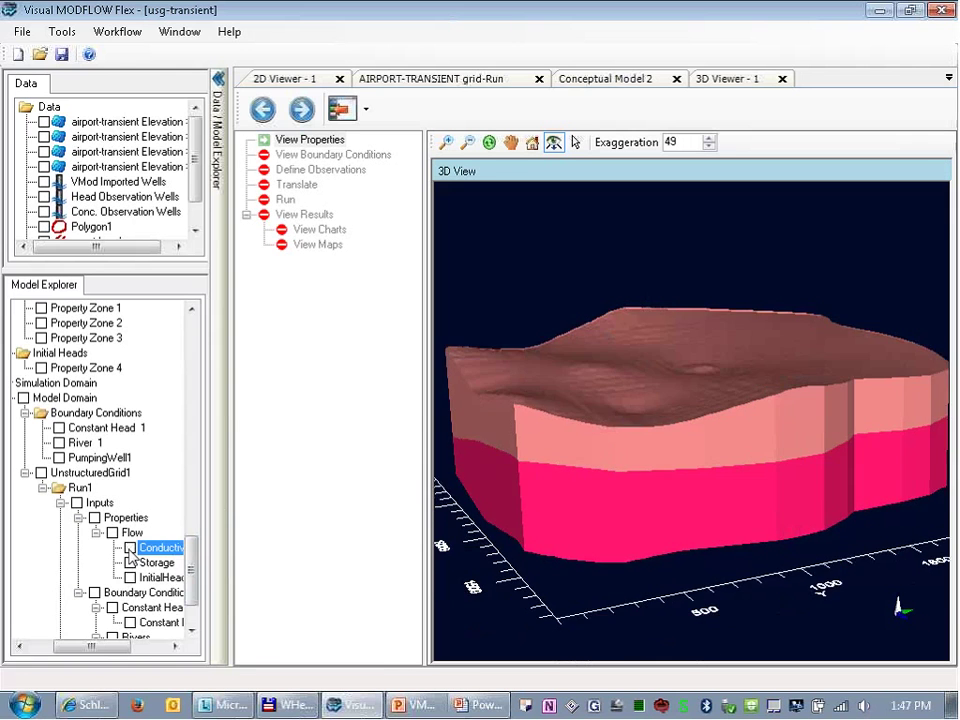
{"action": "left_click", "coordinate": [130, 577]}
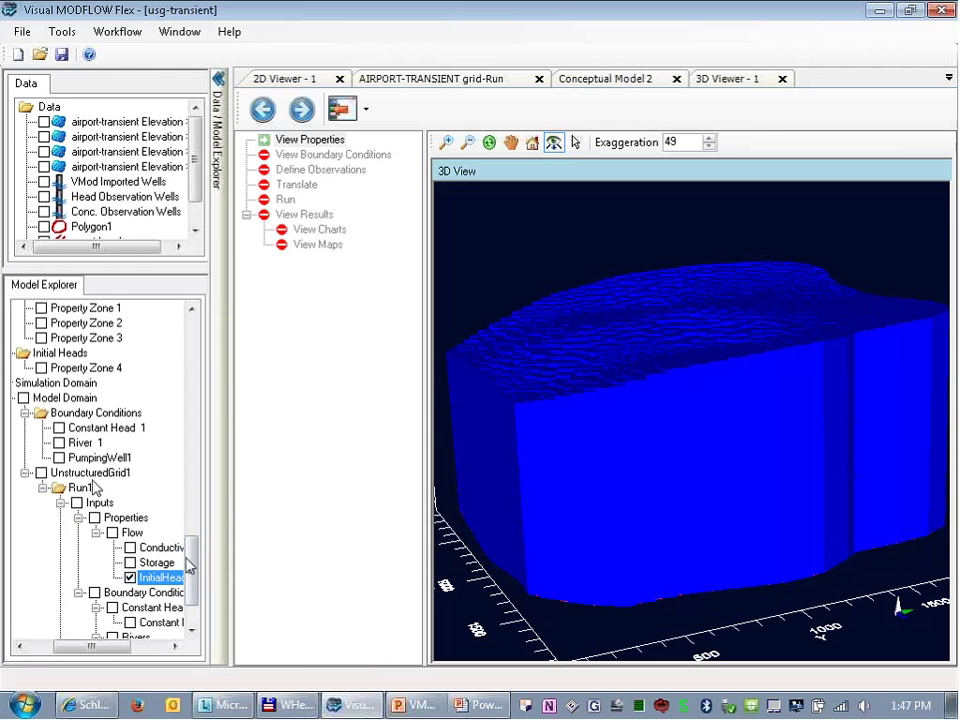
{"action": "mouse_move", "coordinate": [190, 567]}
{"action": "left_mouse_down"}
{"action": "mouse_move", "coordinate": [189, 548]}
{"action": "mouse_move", "coordinate": [190, 566]}
{"action": "left_mouse_up"}
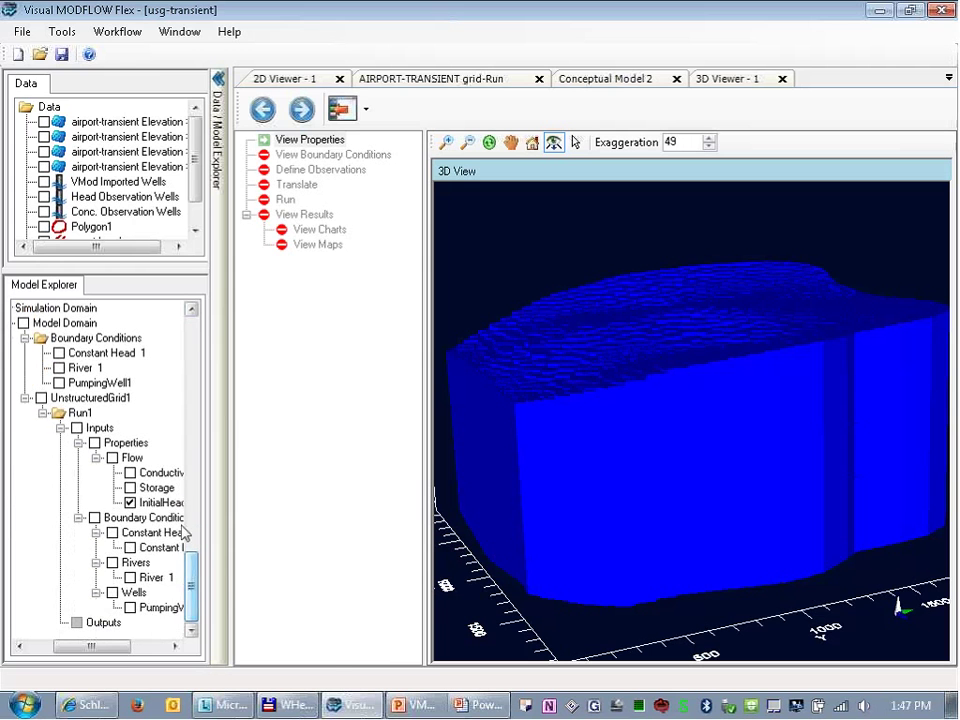
Step: Color the InitialHeads cells ByAttribute in their style settings and apply the change
{"action": "right_click", "coordinate": [168, 502]}
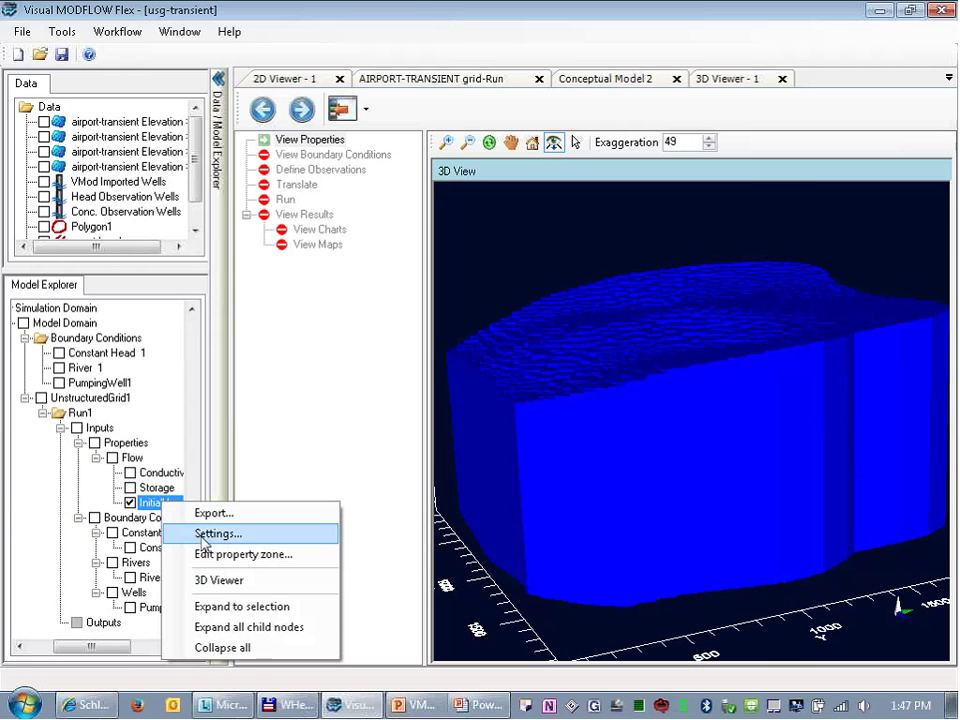
{"action": "left_click", "coordinate": [205, 537]}
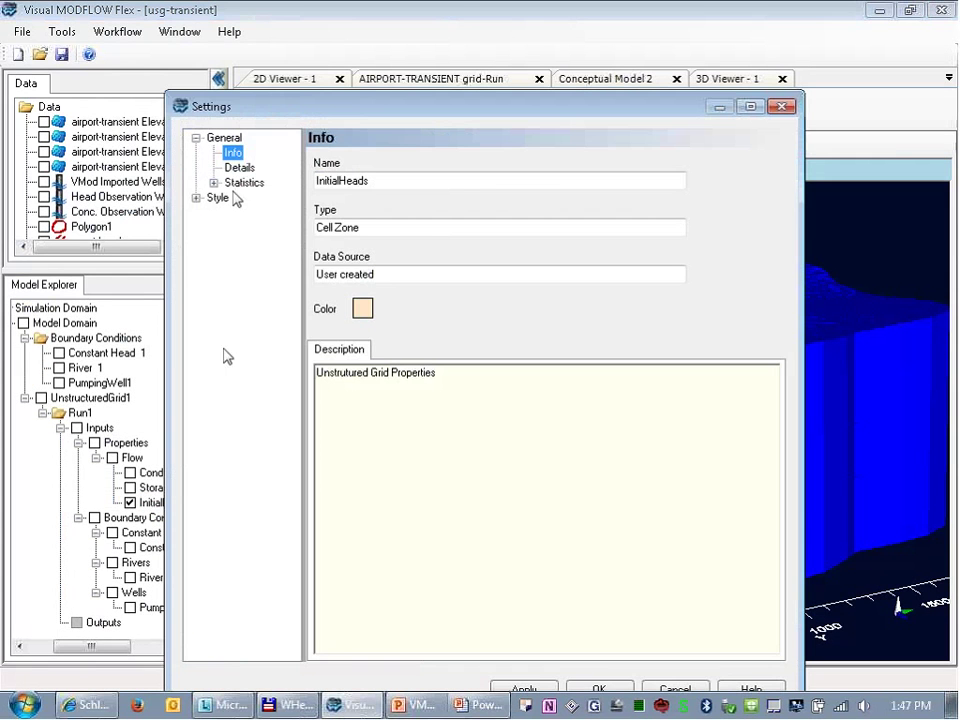
{"action": "left_click", "coordinate": [217, 197]}
{"action": "left_click", "coordinate": [232, 212]}
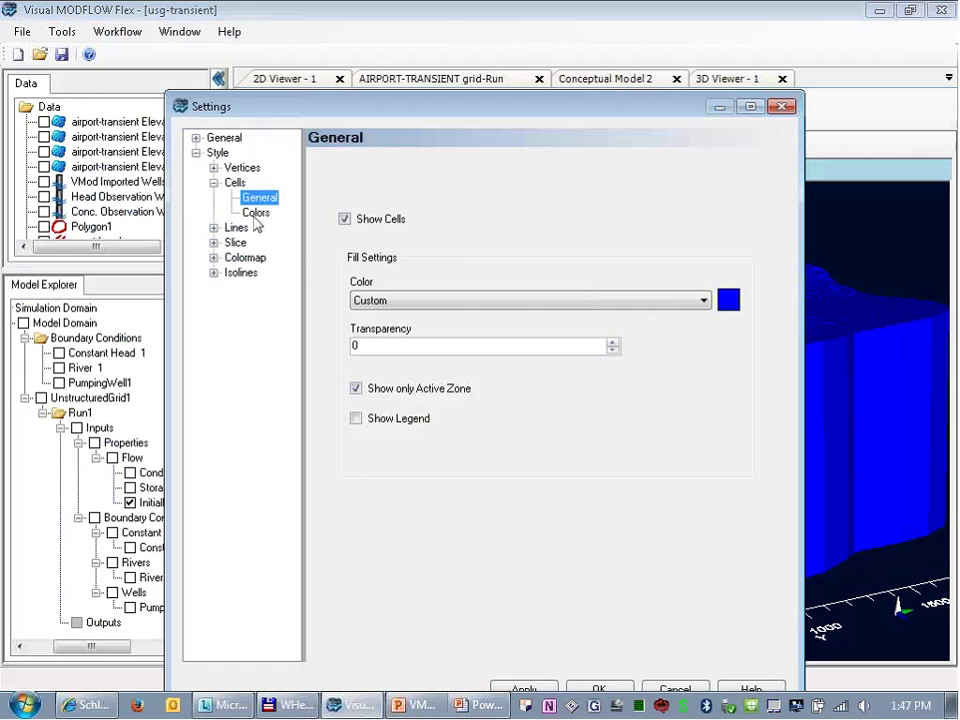
{"action": "left_click", "coordinate": [262, 213]}
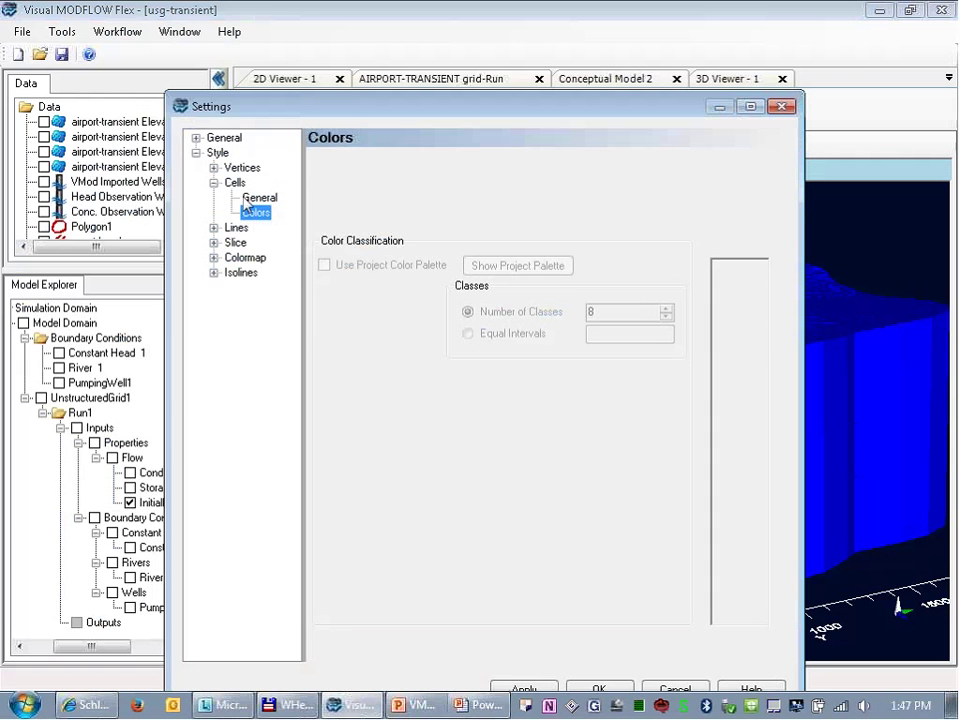
{"action": "left_click", "coordinate": [264, 201]}
{"action": "left_click", "coordinate": [395, 301]}
{"action": "left_click", "coordinate": [388, 328]}
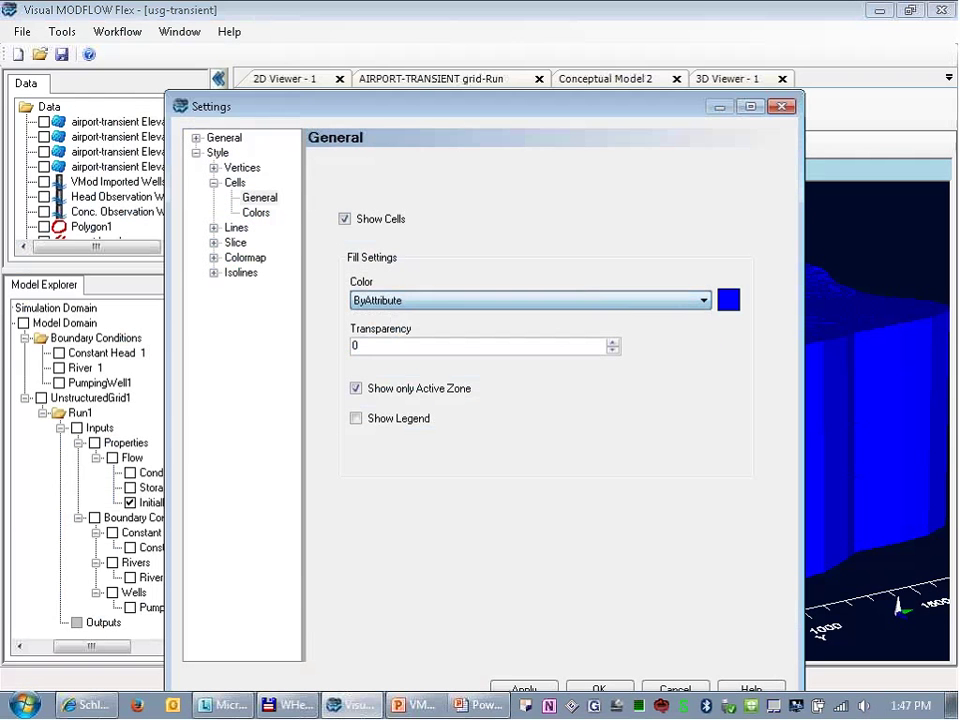
{"action": "left_click_drag", "start_coordinate": [390, 106], "coordinate": [208, 40]}
{"action": "left_click", "coordinate": [419, 627]}
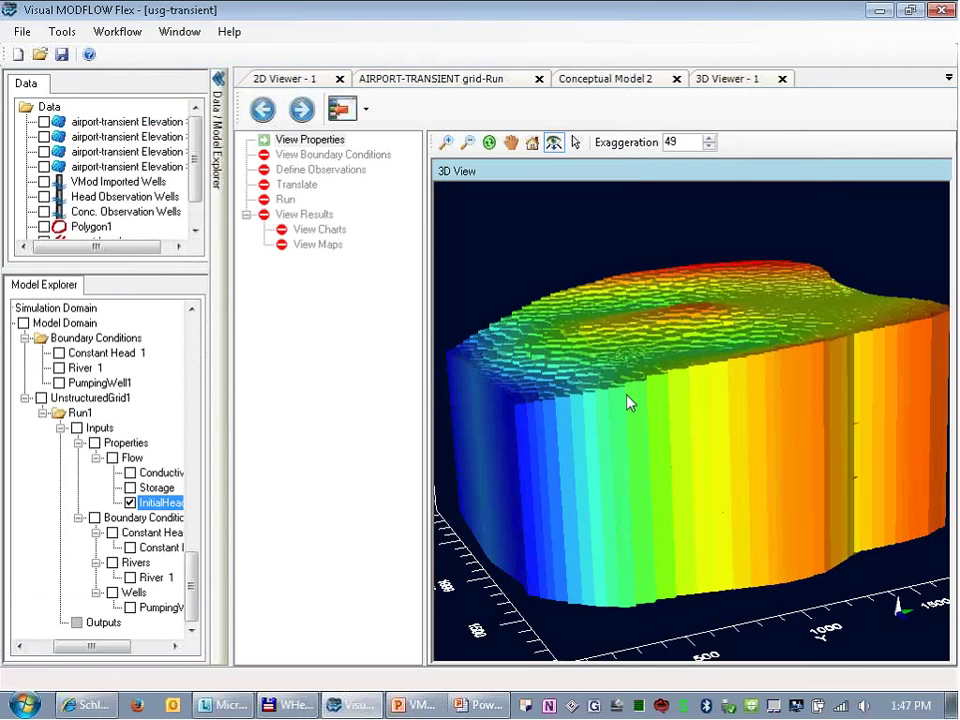
Step: Inspect the colored initial heads from several angles, enlarging the 3D view for it and widening the Model Explorer again
{"action": "left_click_drag", "start_coordinate": [628, 403], "coordinate": [686, 500]}
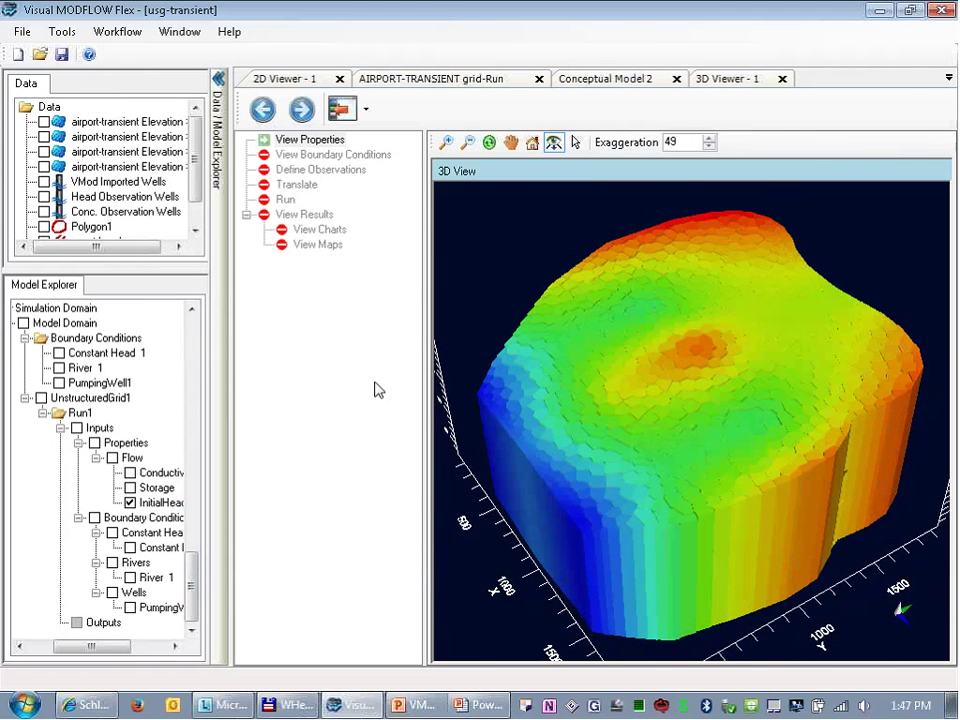
{"action": "left_click_drag", "start_coordinate": [203, 352], "coordinate": [166, 293]}
{"action": "left_click_drag", "start_coordinate": [350, 297], "coordinate": [310, 304]}
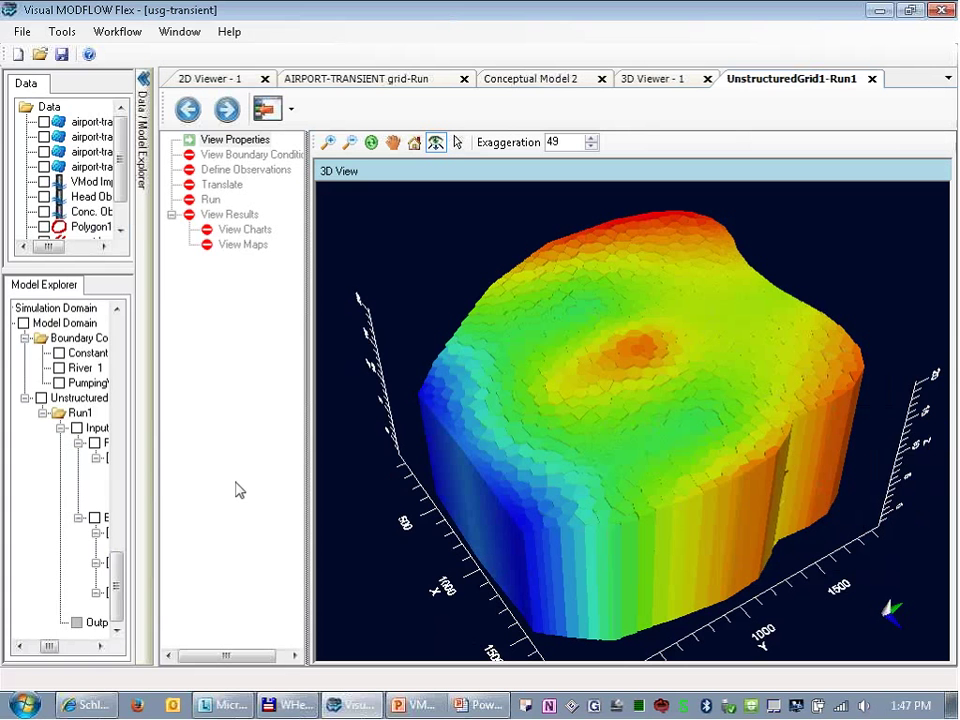
{"action": "left_click_drag", "start_coordinate": [366, 476], "coordinate": [489, 456]}
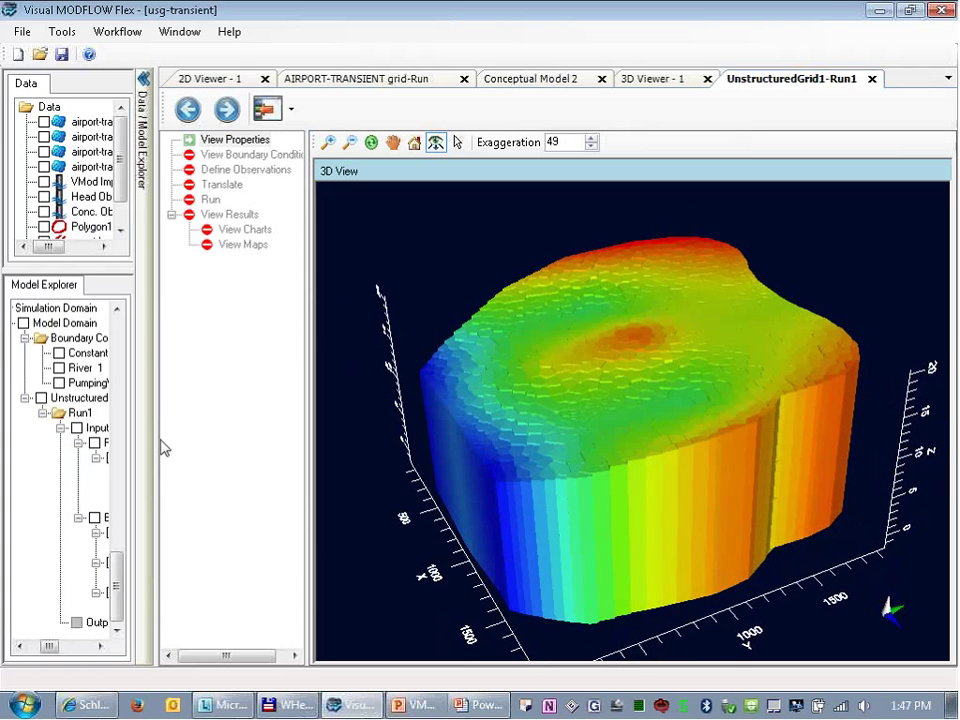
{"action": "left_click_drag", "start_coordinate": [159, 438], "coordinate": [228, 431]}
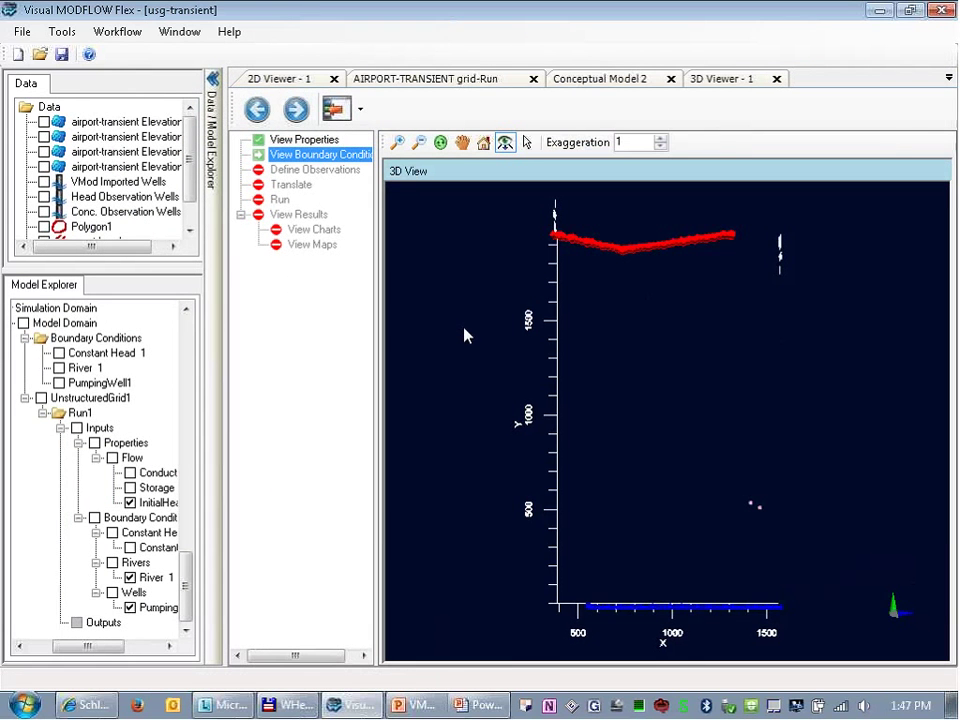
Step: Set the 3D view's exaggeration to 0 and display UnstructuredGrid1 together with the Run1 boundary conditions
{"action": "left_click", "coordinate": [635, 145]}
{"action": "key", "text": "BackSpace"}
{"action": "type", "text": "0"}
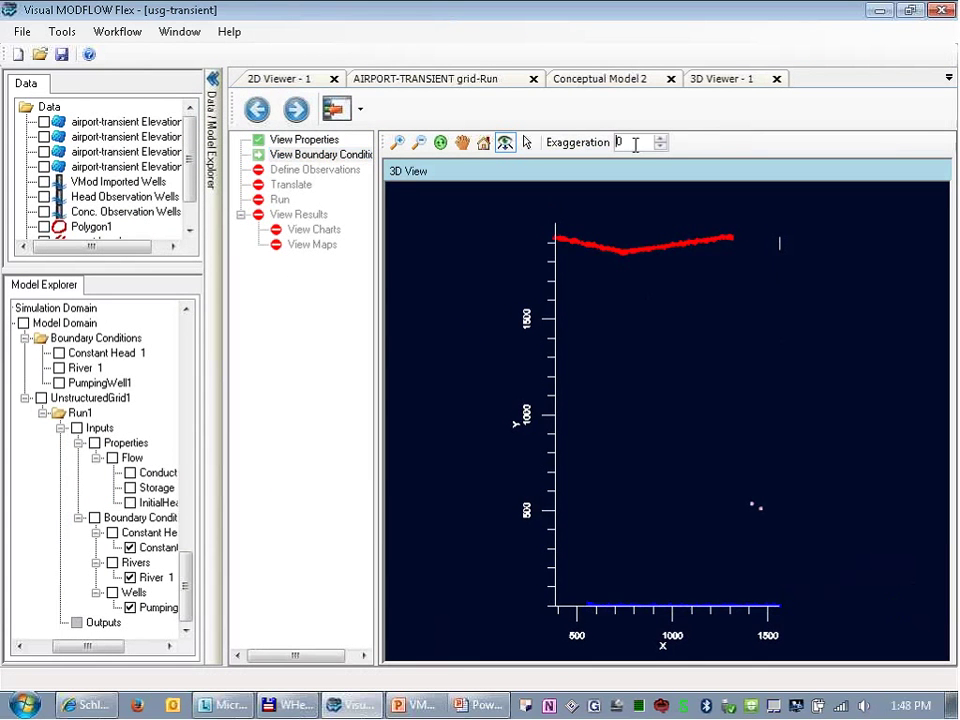
{"action": "left_click", "coordinate": [41, 398]}
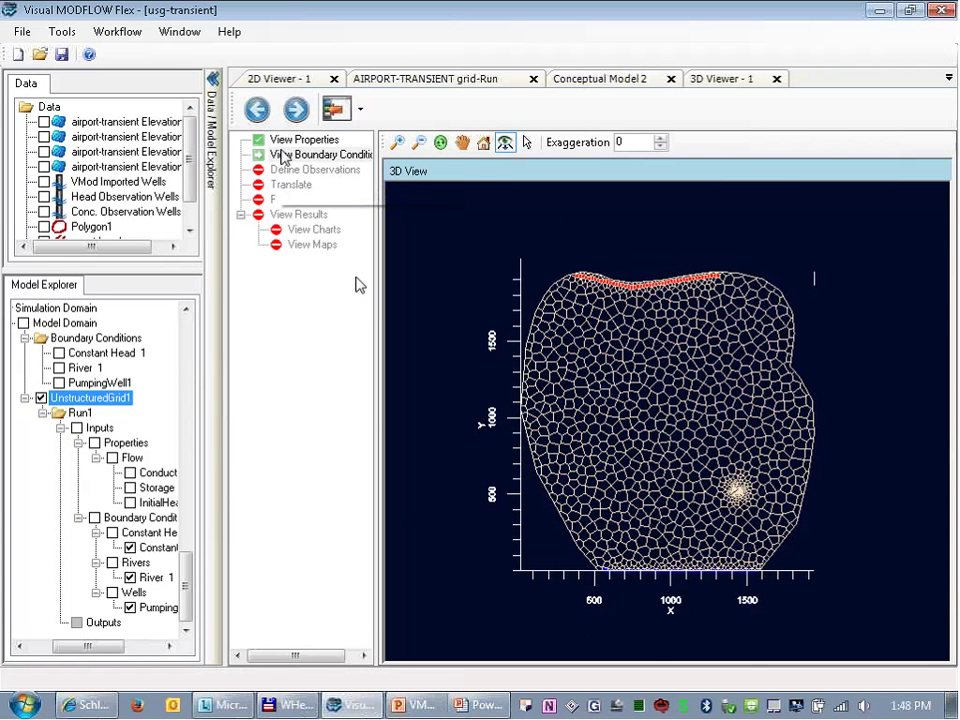
Step: Enlarge the 3D view and examine the refined grid cells around the two pumping wells up close
{"action": "left_click", "coordinate": [212, 88]}
{"action": "left_click", "coordinate": [133, 110]}
{"action": "left_click_drag", "start_coordinate": [515, 470], "coordinate": [470, 440]}
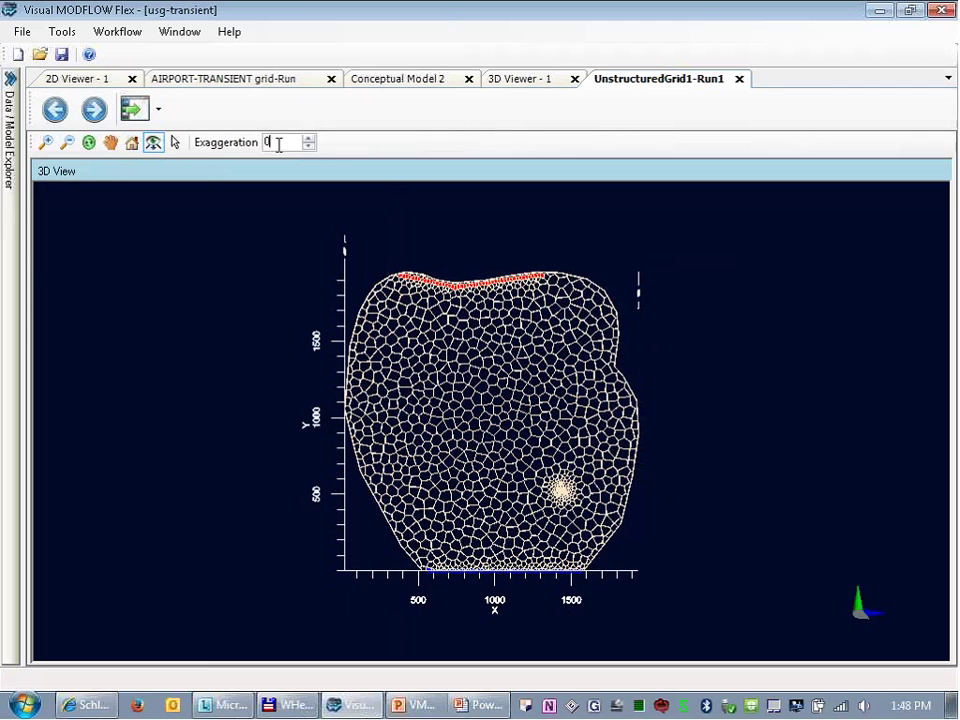
{"action": "left_click", "coordinate": [46, 142]}
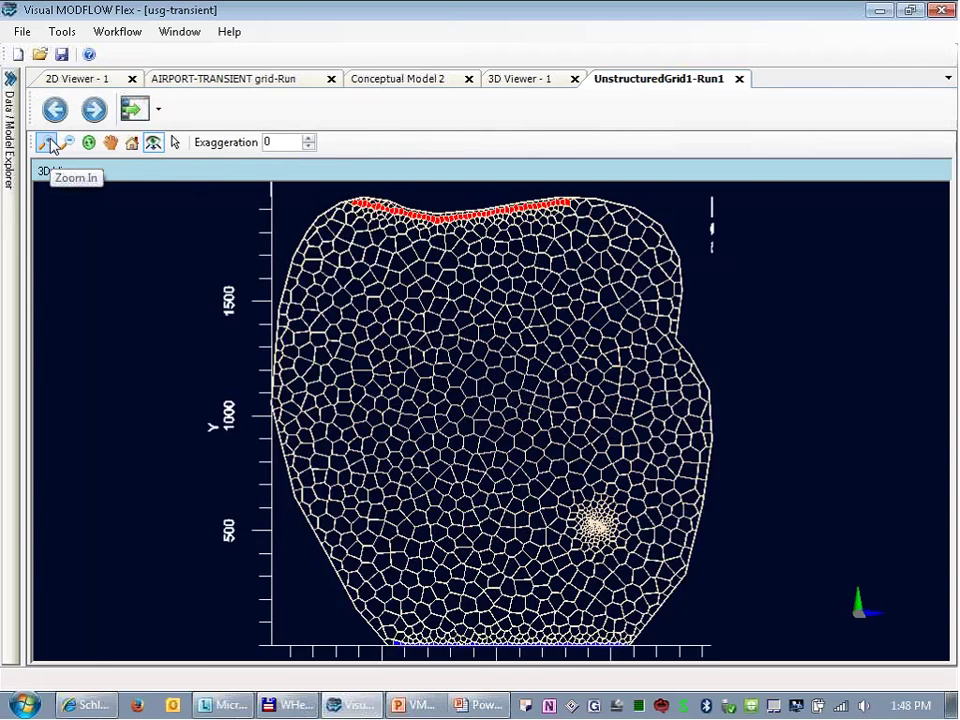
{"action": "left_click", "coordinate": [46, 142]}
{"action": "left_click", "coordinate": [46, 142]}
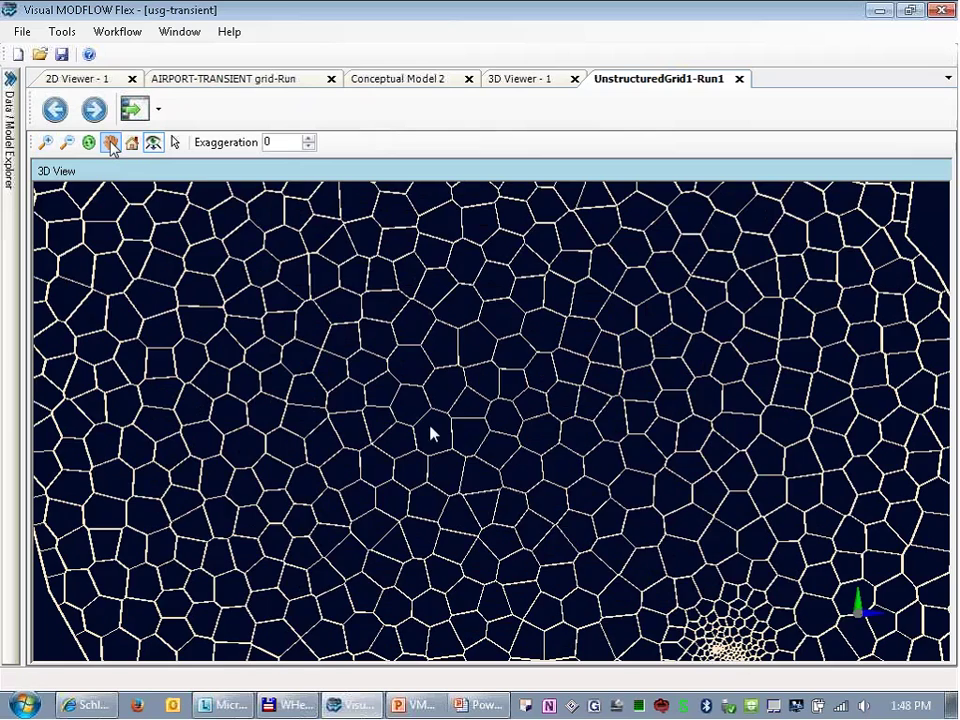
{"action": "left_click", "coordinate": [111, 143]}
{"action": "left_click_drag", "start_coordinate": [681, 553], "coordinate": [358, 437]}
{"action": "scroll", "coordinate": [370, 440], "scroll_direction": "up", "scroll_amount": 3}
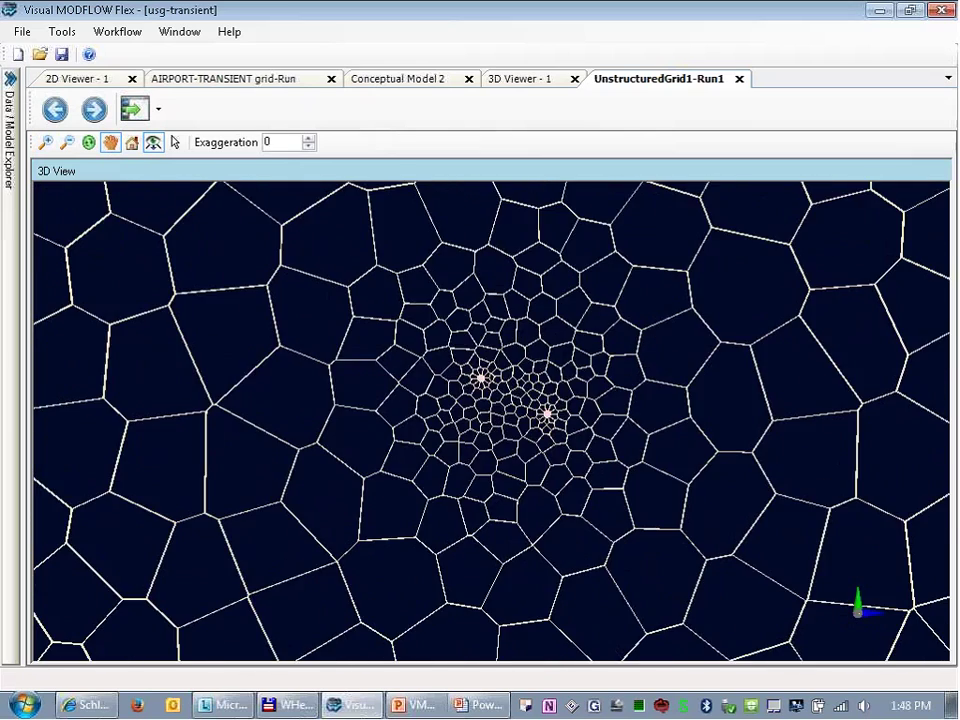
{"action": "scroll", "coordinate": [494, 415], "scroll_direction": "up", "scroll_amount": 3}
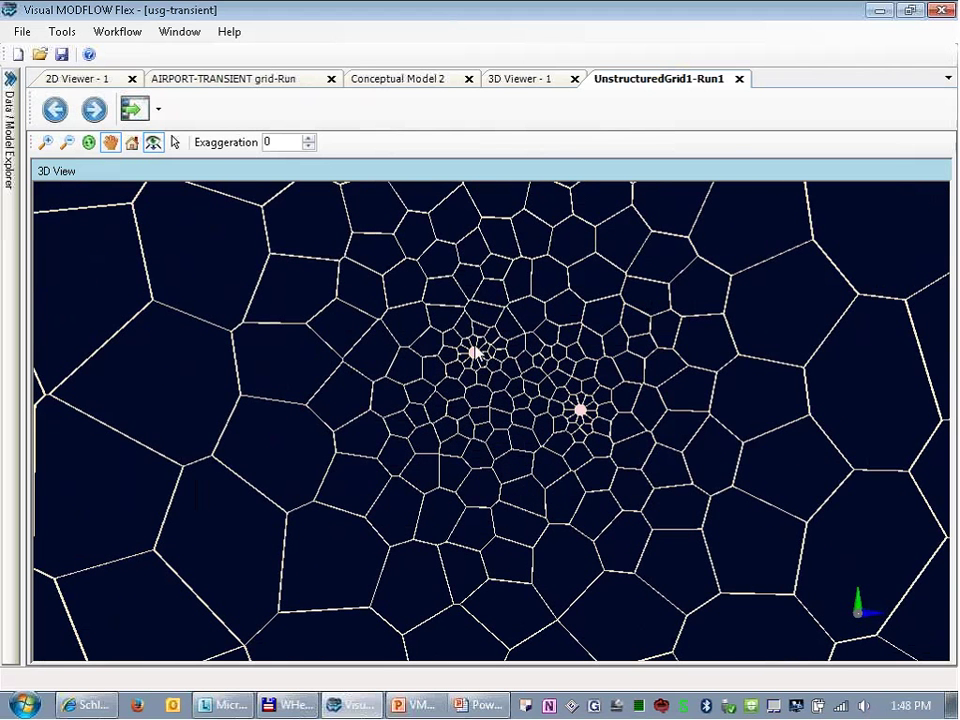
Step: Turn on Show Cell Idents in the cell style settings of Run1's PumpingWell1 boundary condition
{"action": "left_click", "coordinate": [9, 88]}
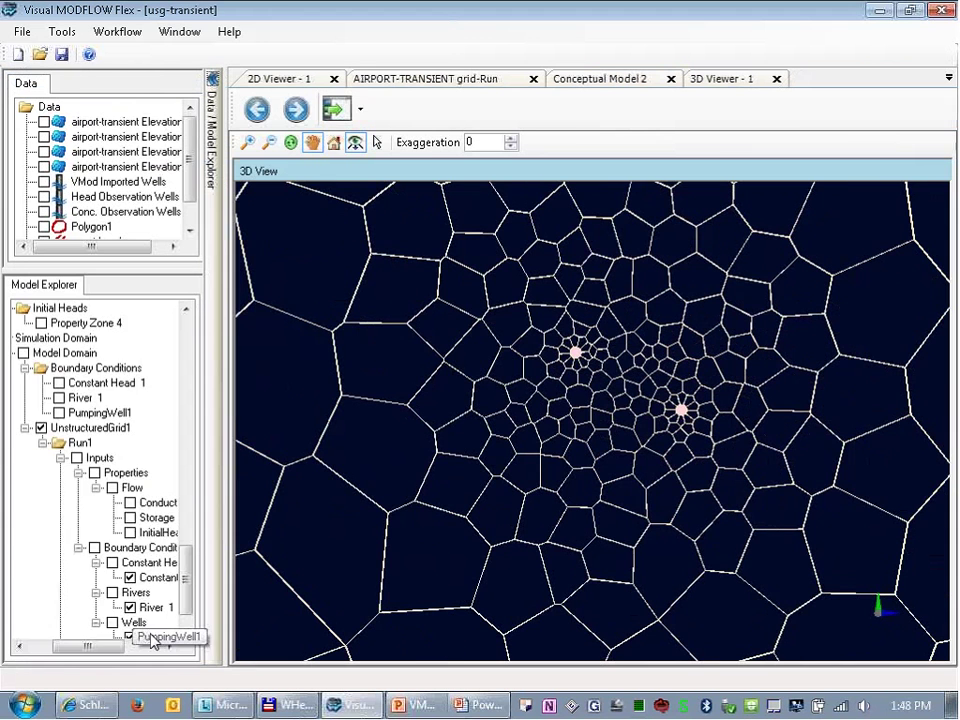
{"action": "left_click_drag", "start_coordinate": [100, 652], "coordinate": [183, 600]}
{"action": "right_click", "coordinate": [111, 608]}
{"action": "left_click", "coordinate": [180, 583]}
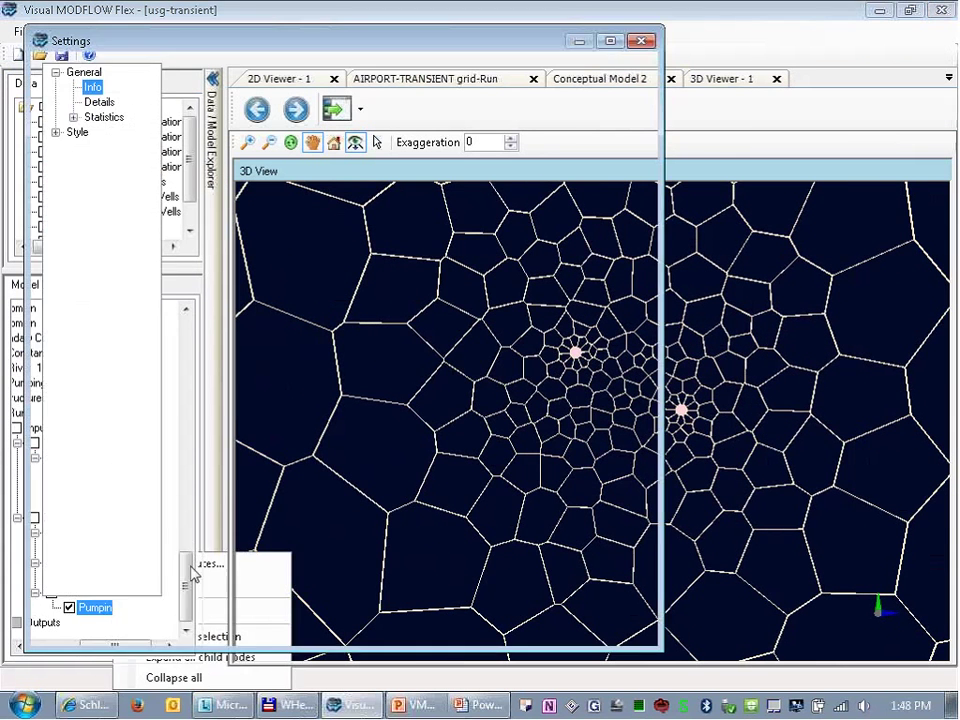
{"action": "left_click", "coordinate": [77, 133]}
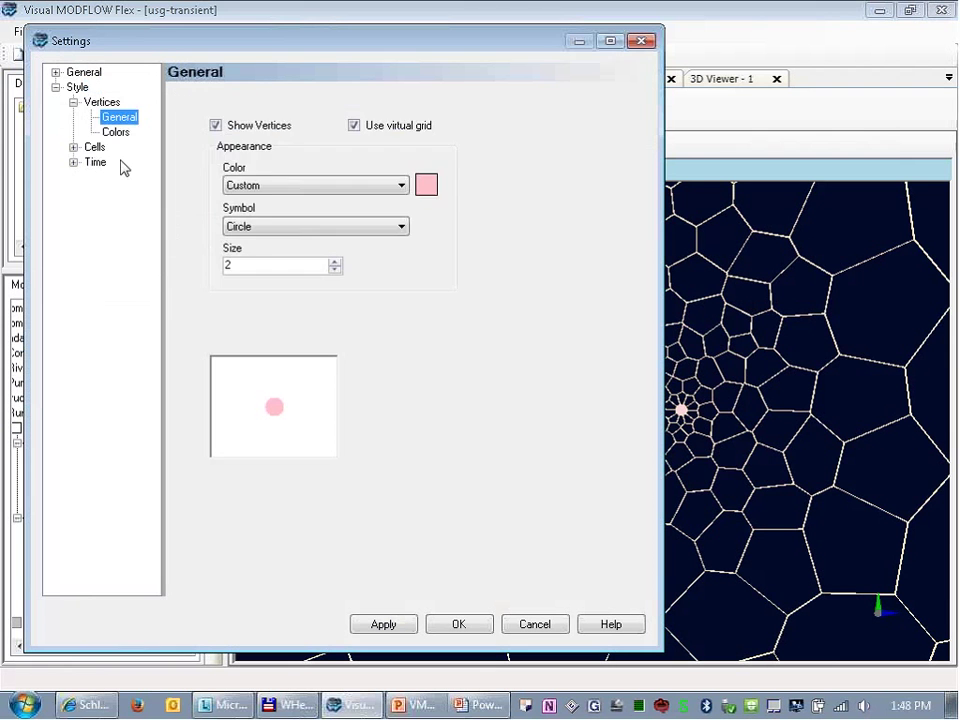
{"action": "left_click", "coordinate": [97, 145]}
{"action": "left_click", "coordinate": [354, 386]}
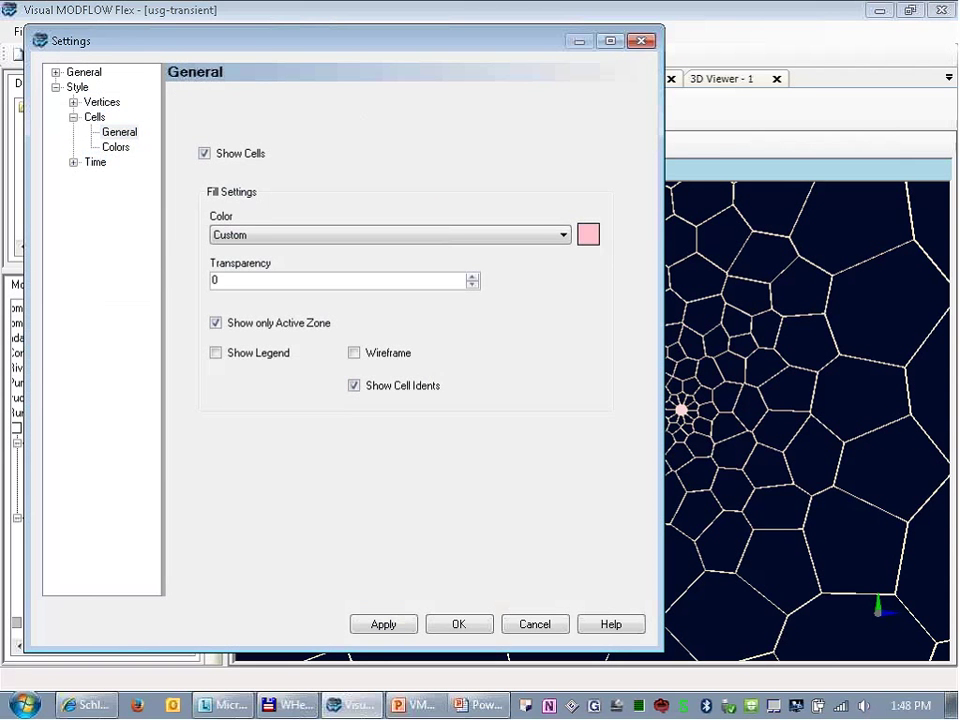
{"action": "left_click", "coordinate": [462, 625]}
Step: Hide UnstructuredGrid1 and return the 3D view to its full extent with the constant head, river and pumping well cells shown
{"action": "left_click_drag", "start_coordinate": [738, 468], "coordinate": [570, 325]}
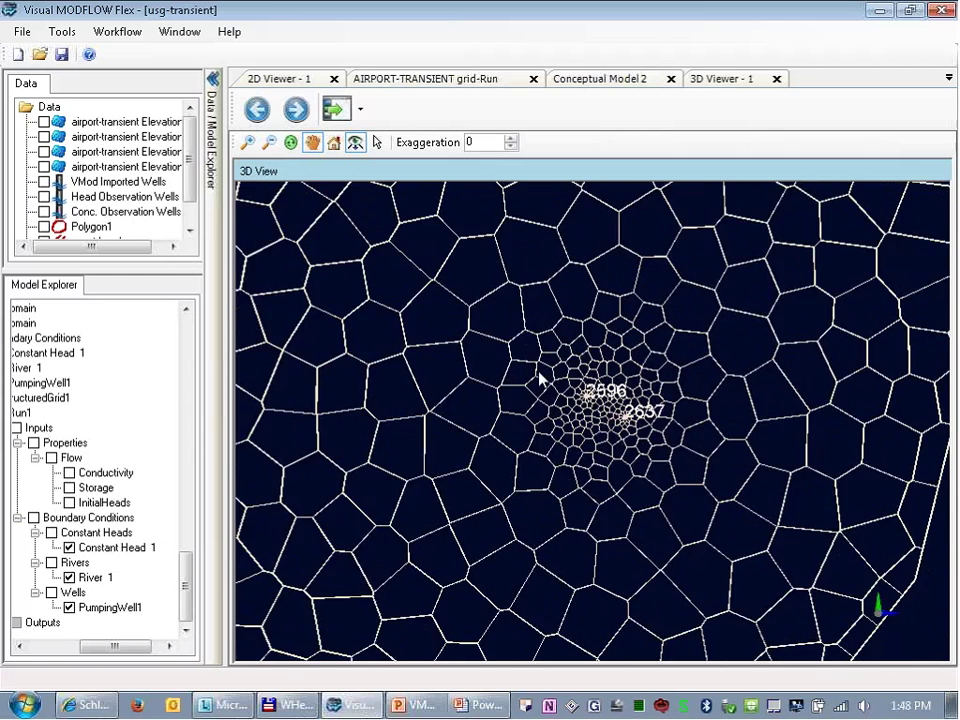
{"action": "left_click", "coordinate": [271, 143]}
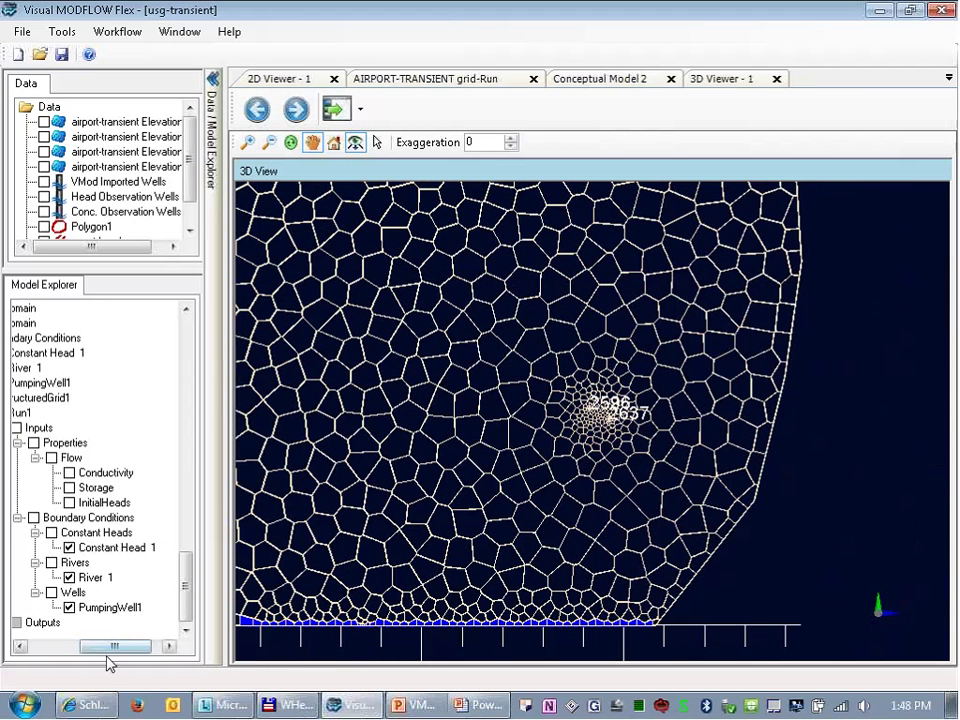
{"action": "left_click_drag", "start_coordinate": [107, 647], "coordinate": [96, 647]}
{"action": "left_click", "coordinate": [22, 398]}
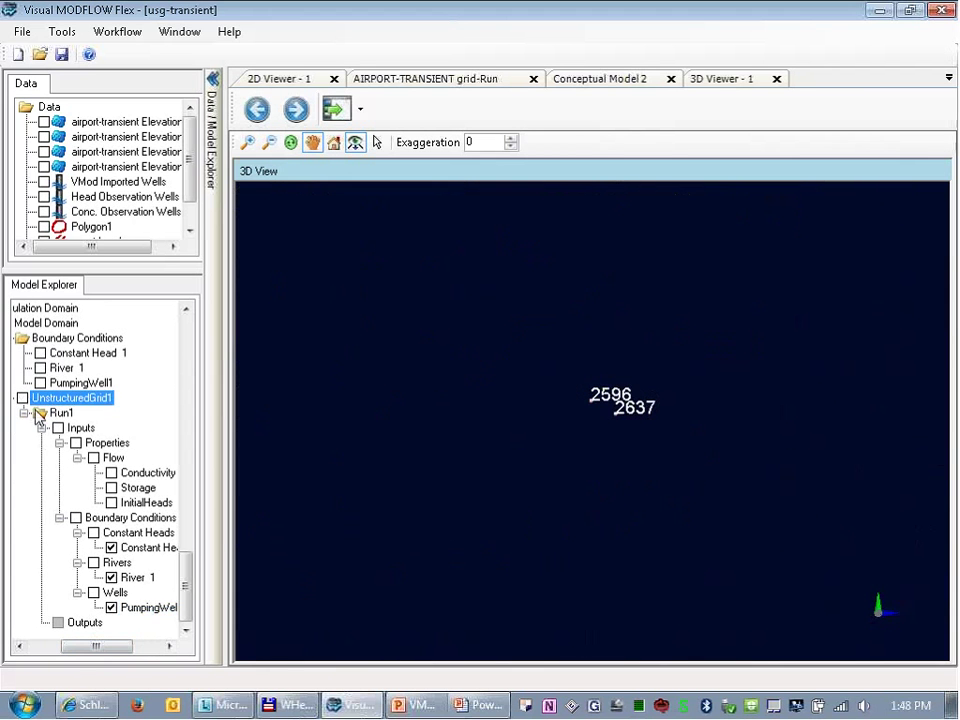
{"action": "left_click", "coordinate": [111, 547]}
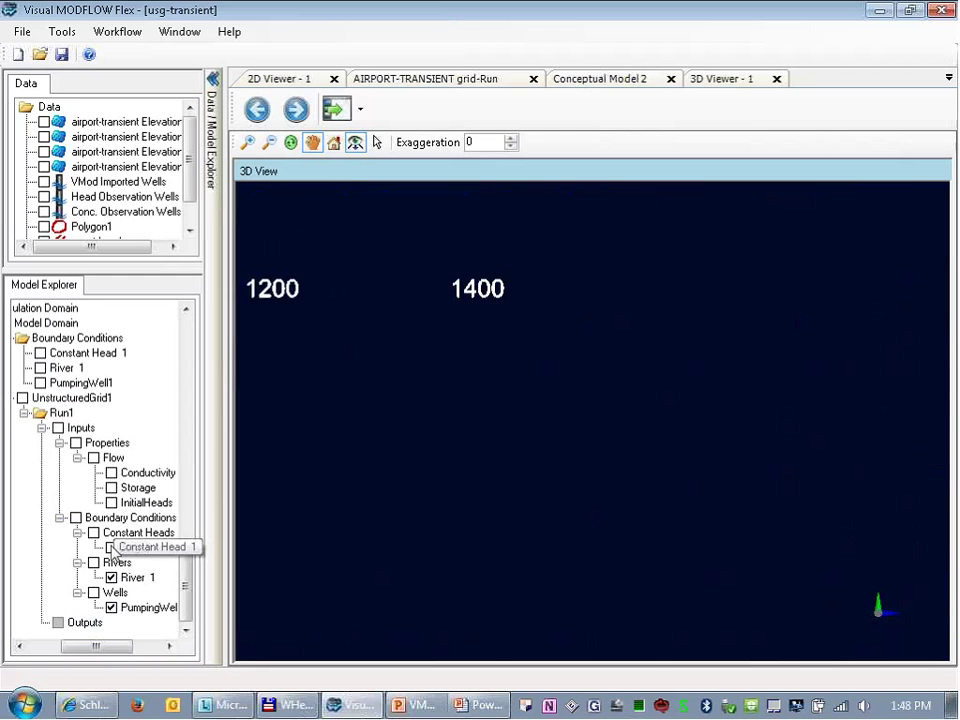
{"action": "left_click", "coordinate": [333, 143]}
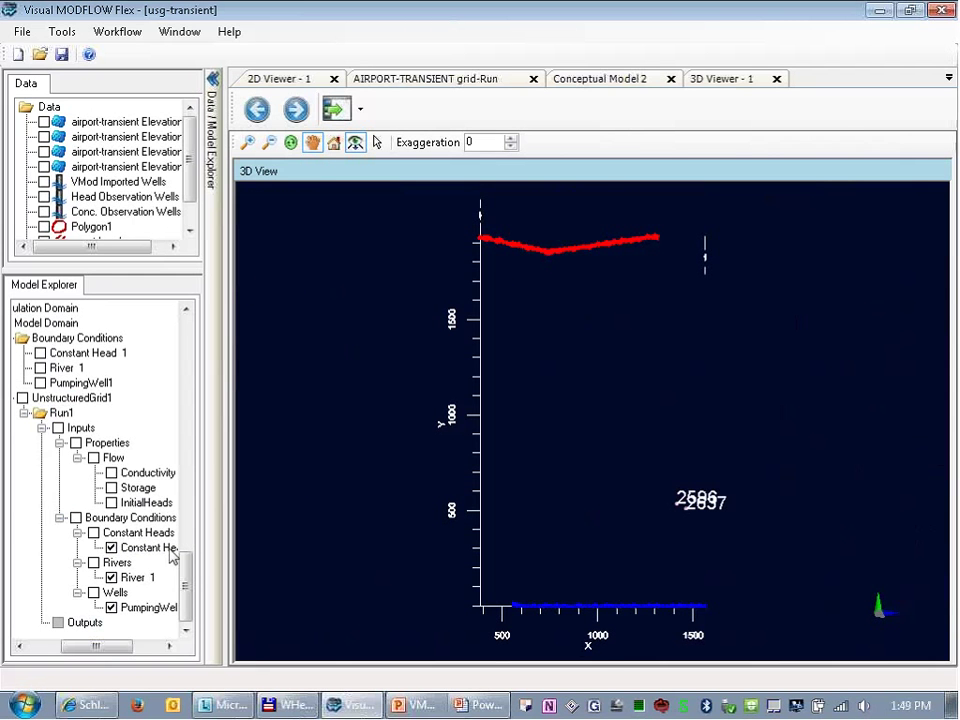
Step: Open PumpingWell1's attributes in Excel, compare the cell IDs and rates with the 3D labels, and return to the maximized Visual MODFLOW Flex window
{"action": "right_click", "coordinate": [150, 608]}
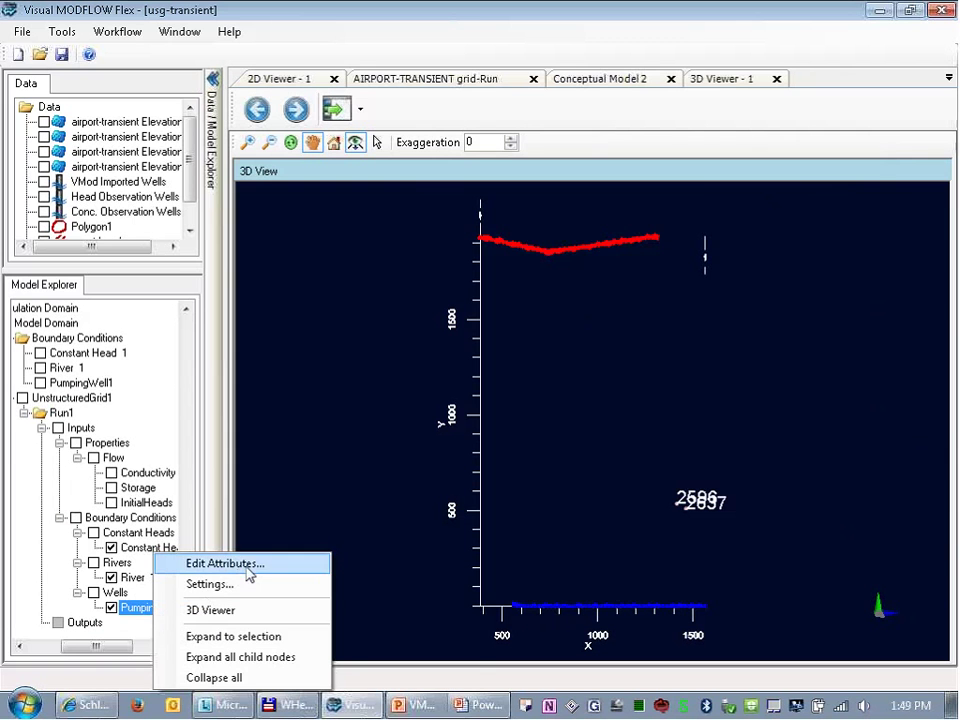
{"action": "left_click", "coordinate": [255, 564]}
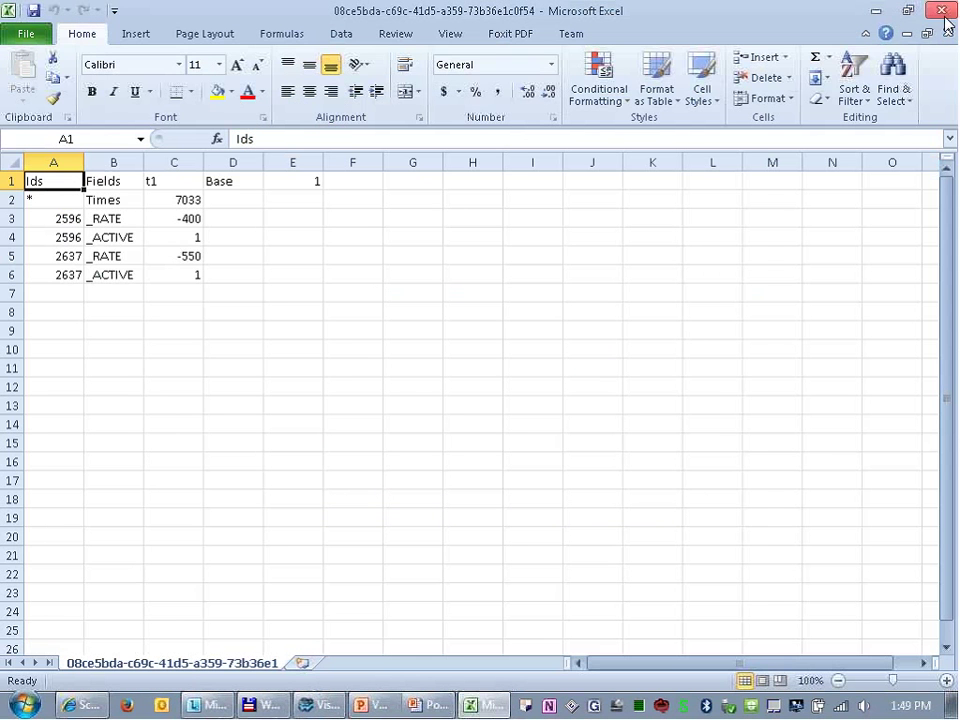
{"action": "left_click", "coordinate": [908, 10]}
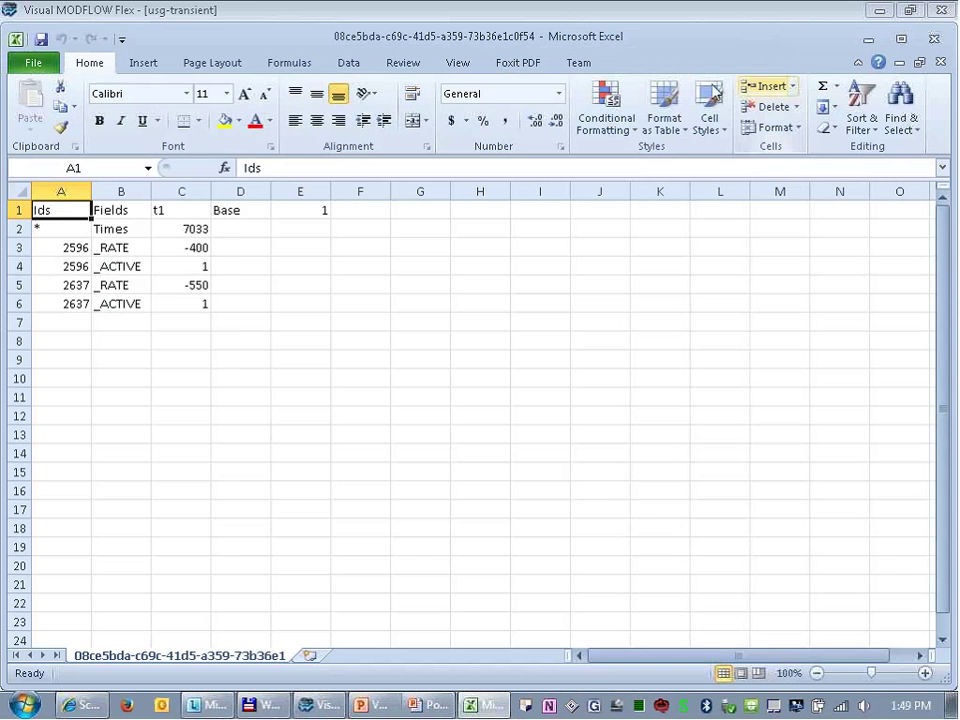
{"action": "left_click", "coordinate": [909, 12]}
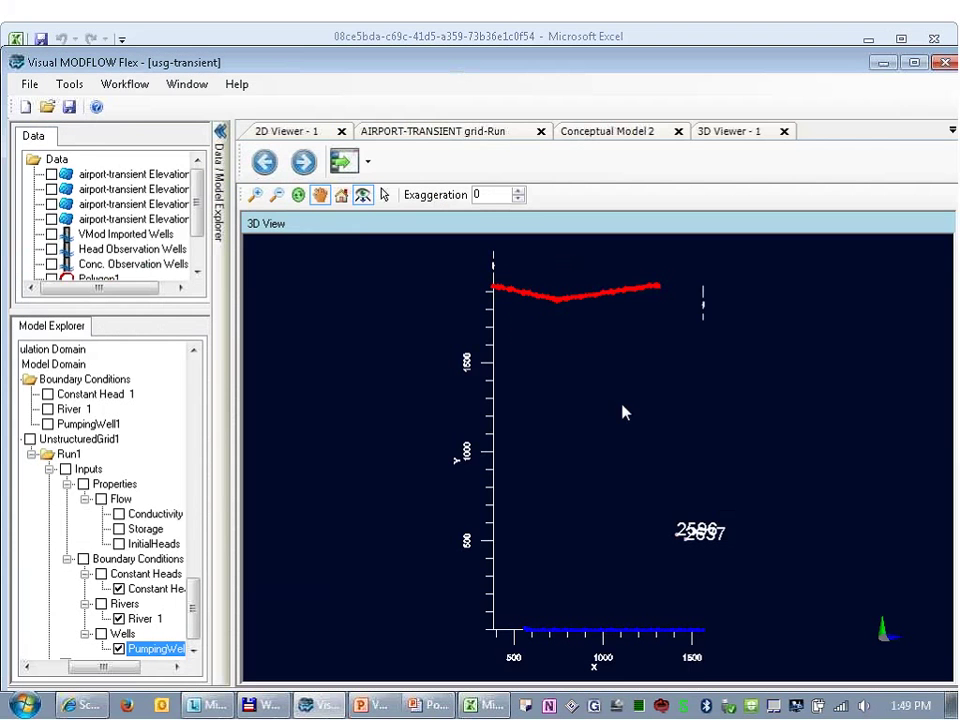
{"action": "left_click", "coordinate": [294, 36]}
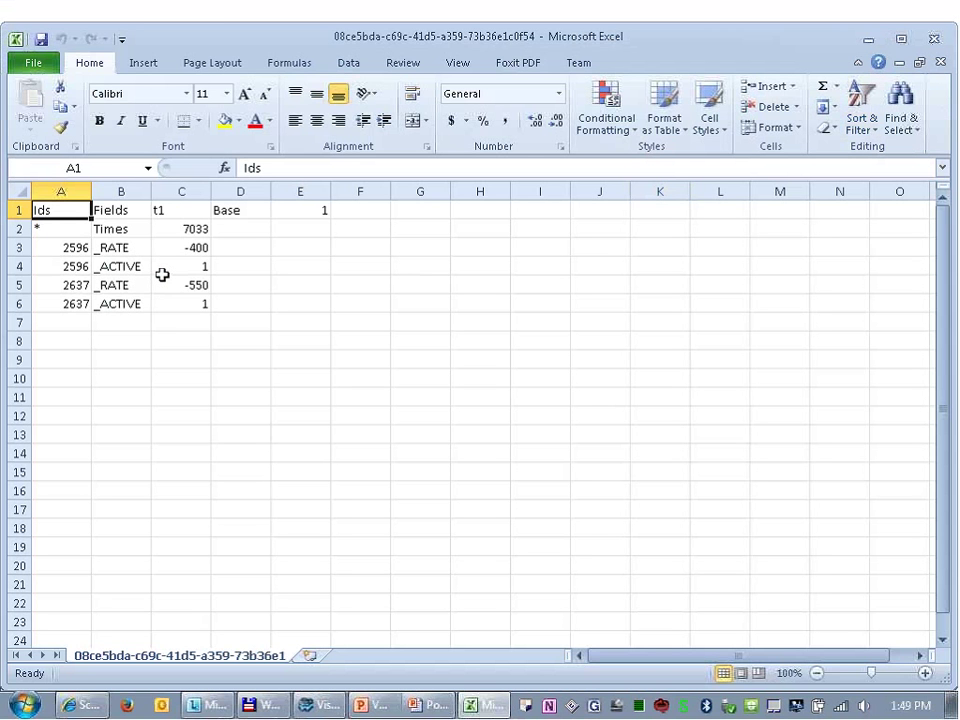
{"action": "left_click", "coordinate": [935, 42]}
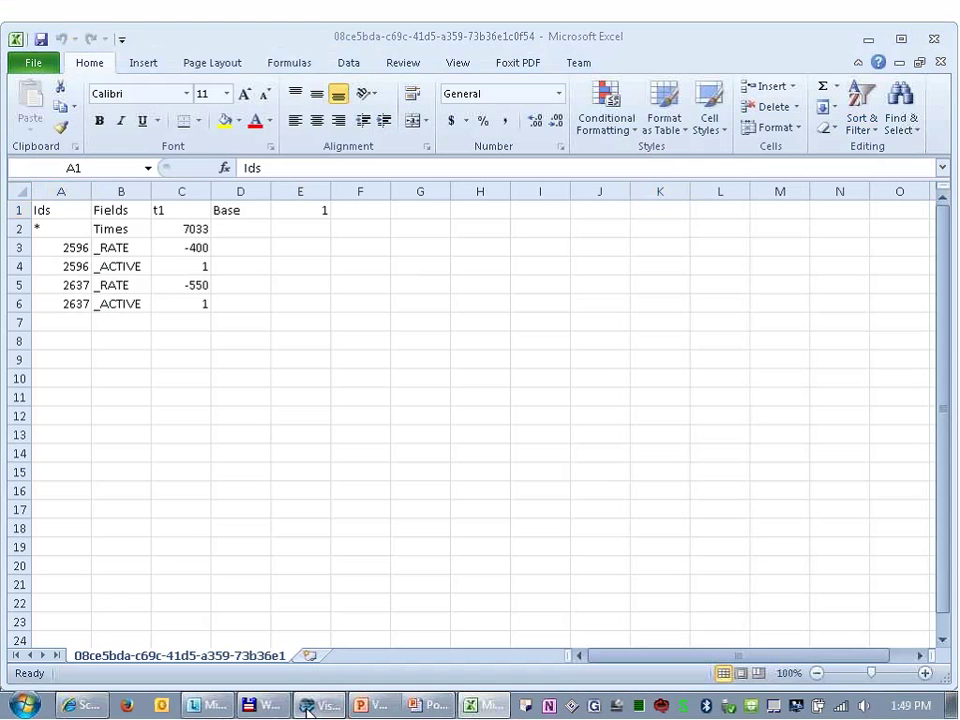
{"action": "left_click", "coordinate": [913, 62]}
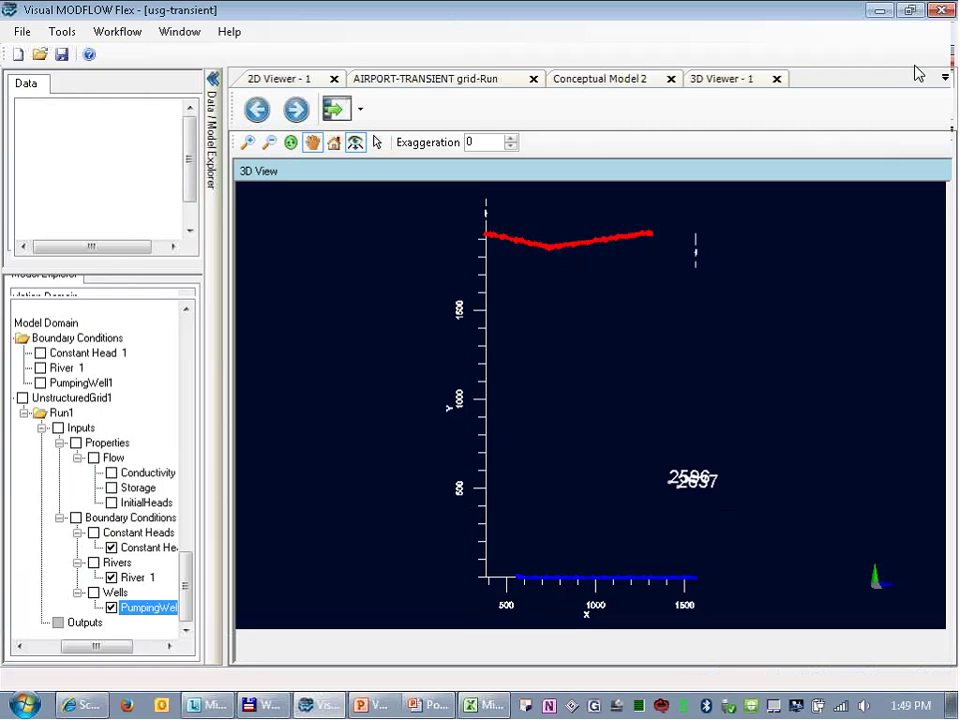
Step: Advance to the Define Observations workflow step and assign Head Observation Wells as the observation object
{"action": "left_click", "coordinate": [296, 109]}
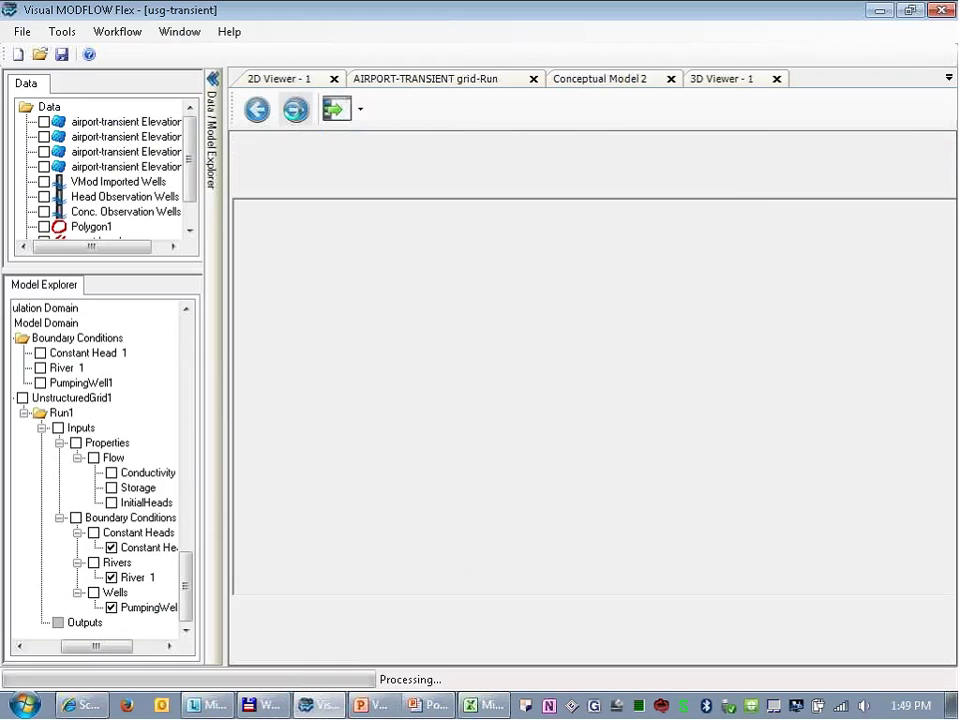
{"action": "left_click", "coordinate": [336, 109]}
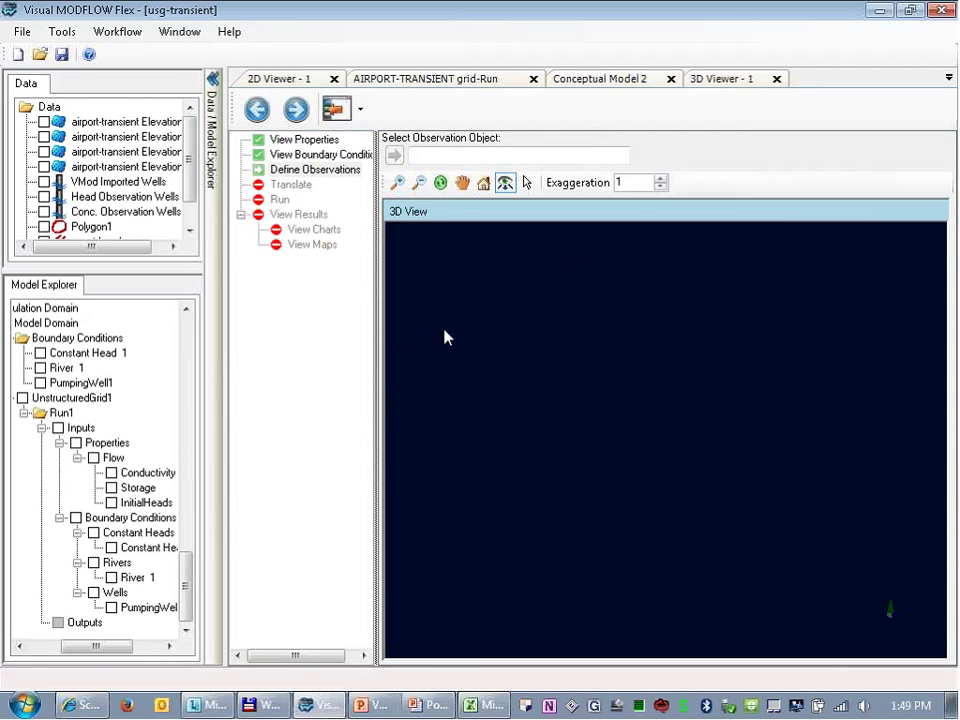
{"action": "left_click", "coordinate": [125, 196]}
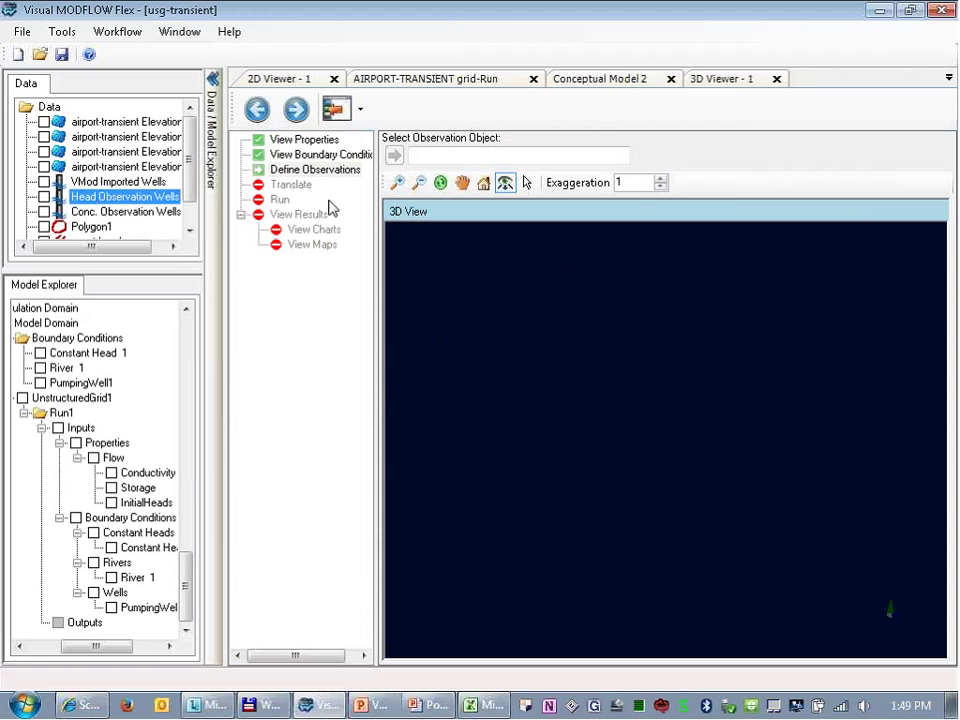
{"action": "left_click", "coordinate": [394, 156]}
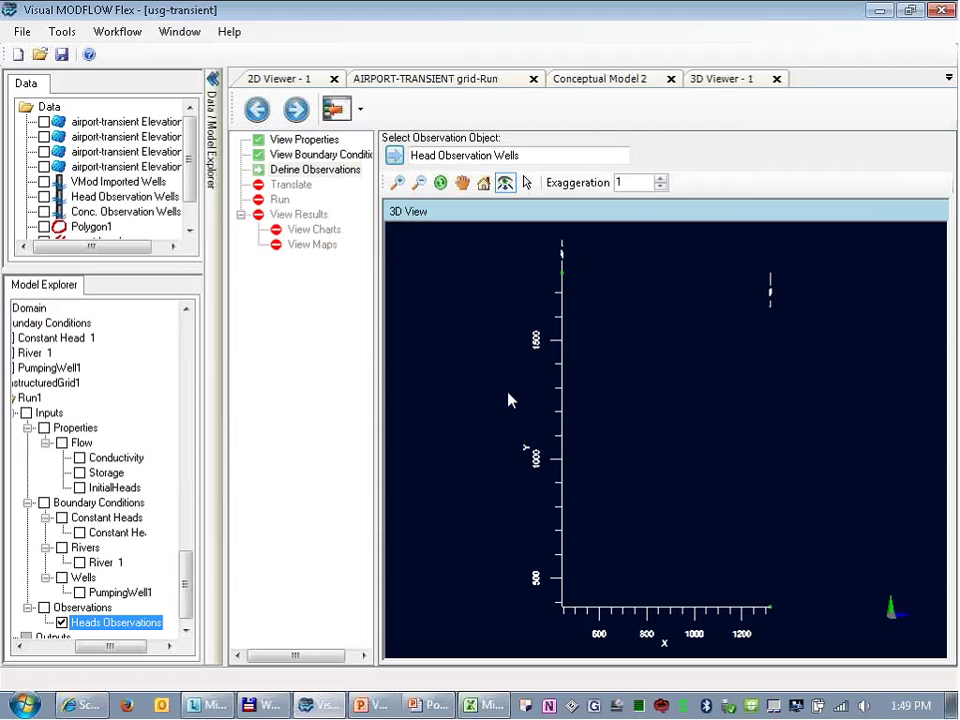
Step: Proceed to the Translate workflow step, set Model Run Type to Transient, and translate the model
{"action": "left_click", "coordinate": [295, 112]}
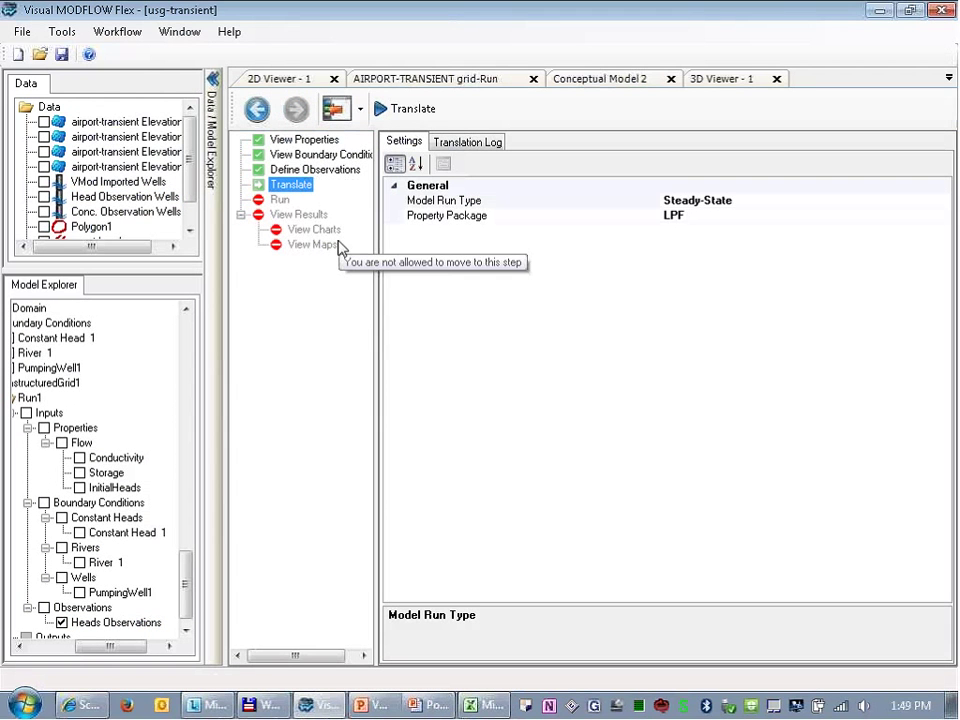
{"action": "left_click_drag", "start_coordinate": [656, 199], "coordinate": [600, 199]}
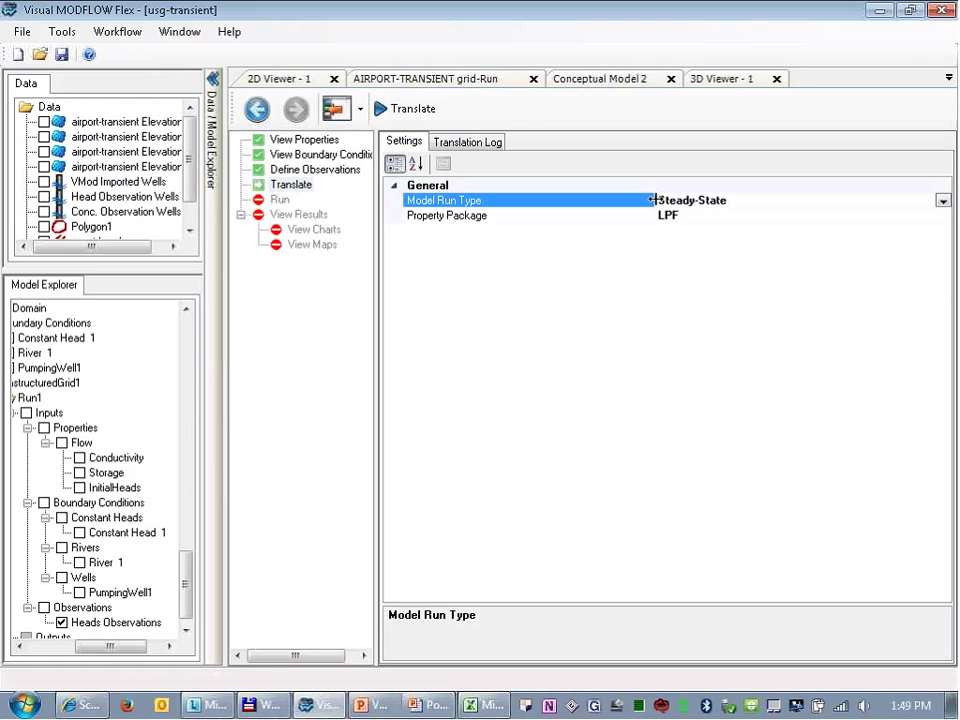
{"action": "left_click", "coordinate": [942, 201]}
{"action": "left_click", "coordinate": [634, 229]}
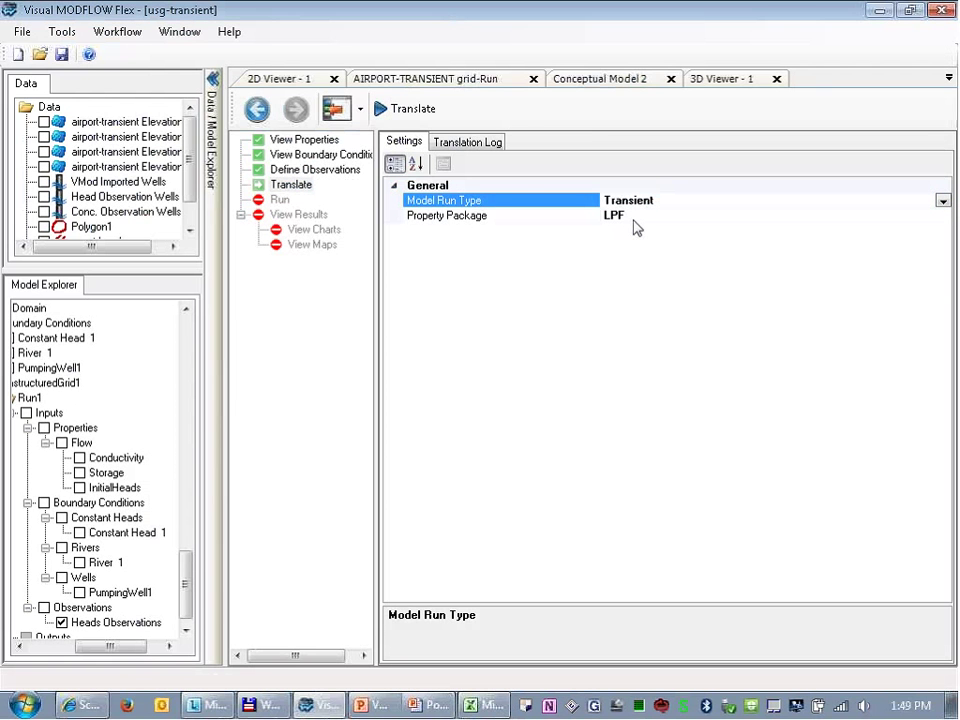
{"action": "left_click", "coordinate": [405, 117]}
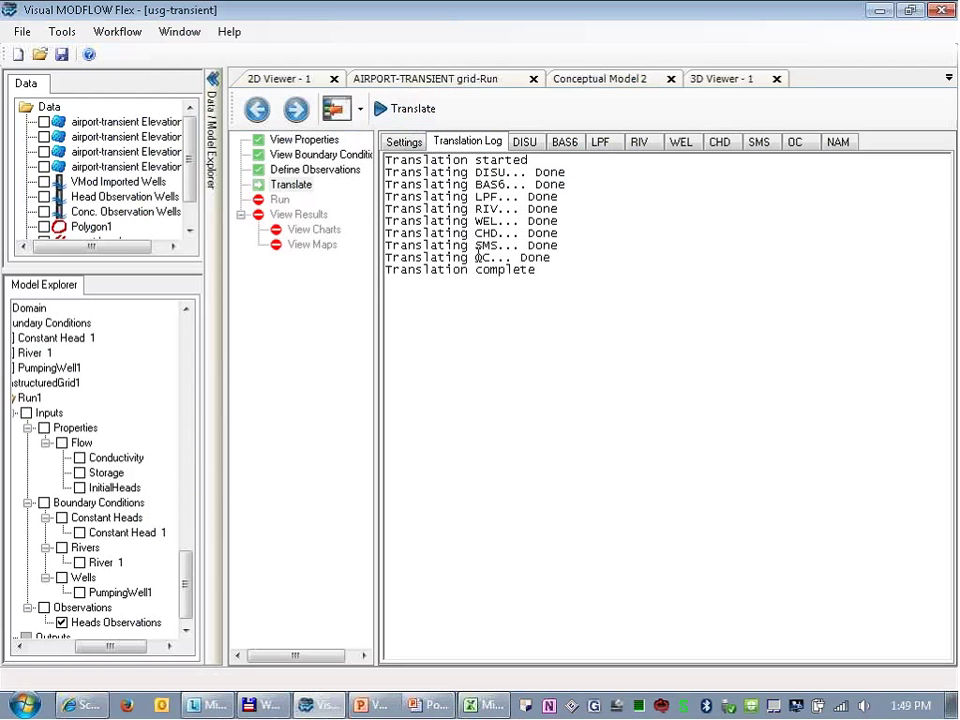
Step: Review the contents of the translated DISU, BAS6, LPF and RIV package files
{"action": "left_click", "coordinate": [533, 146]}
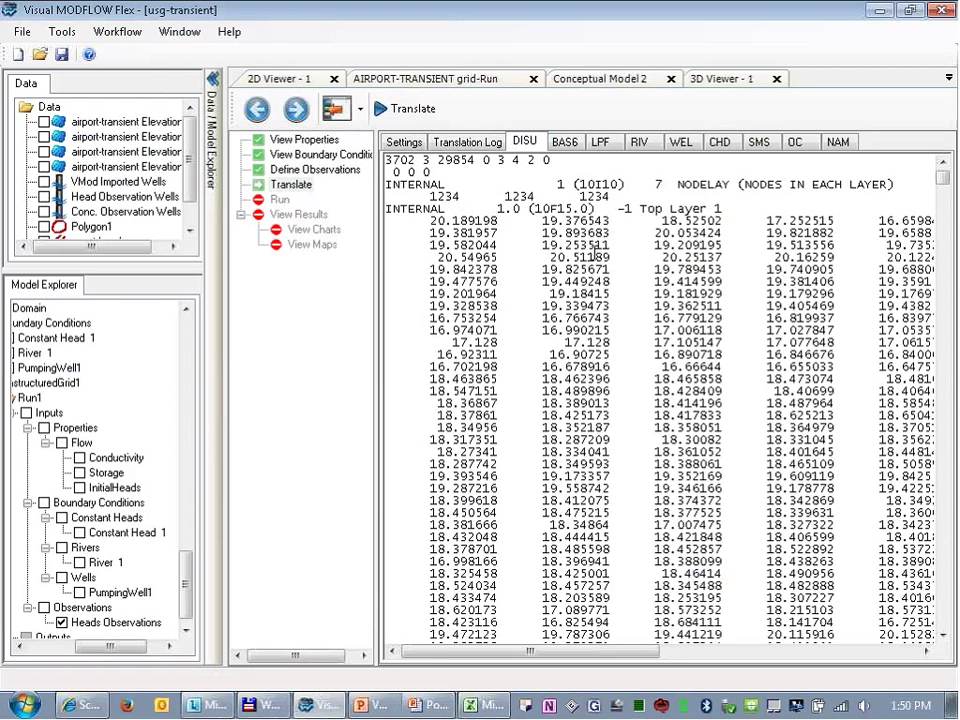
{"action": "left_click", "coordinate": [565, 141]}
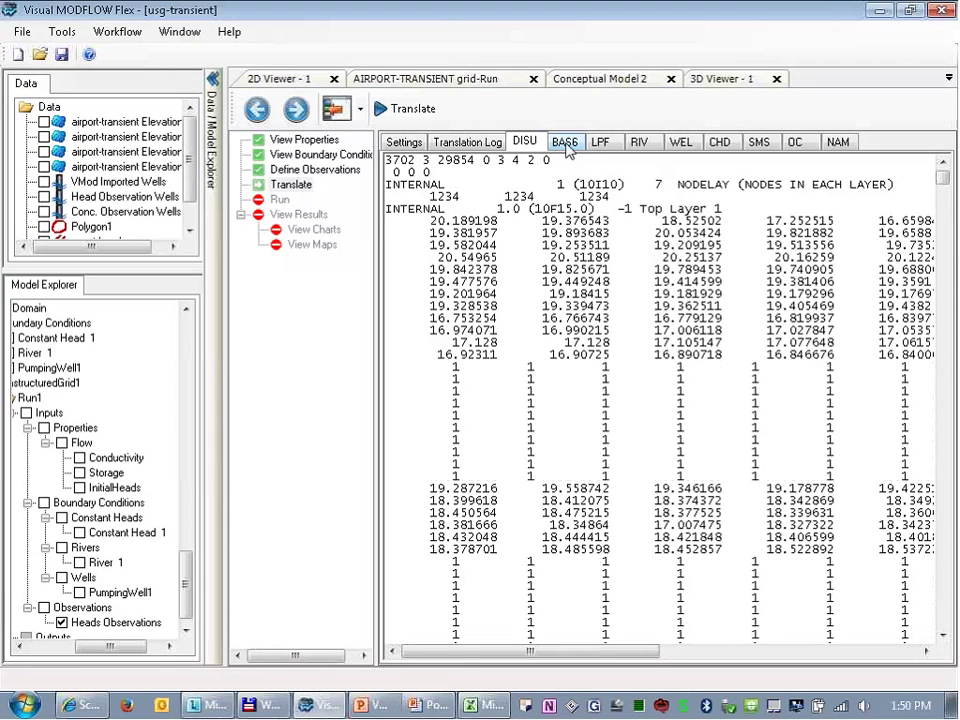
{"action": "left_click", "coordinate": [604, 143]}
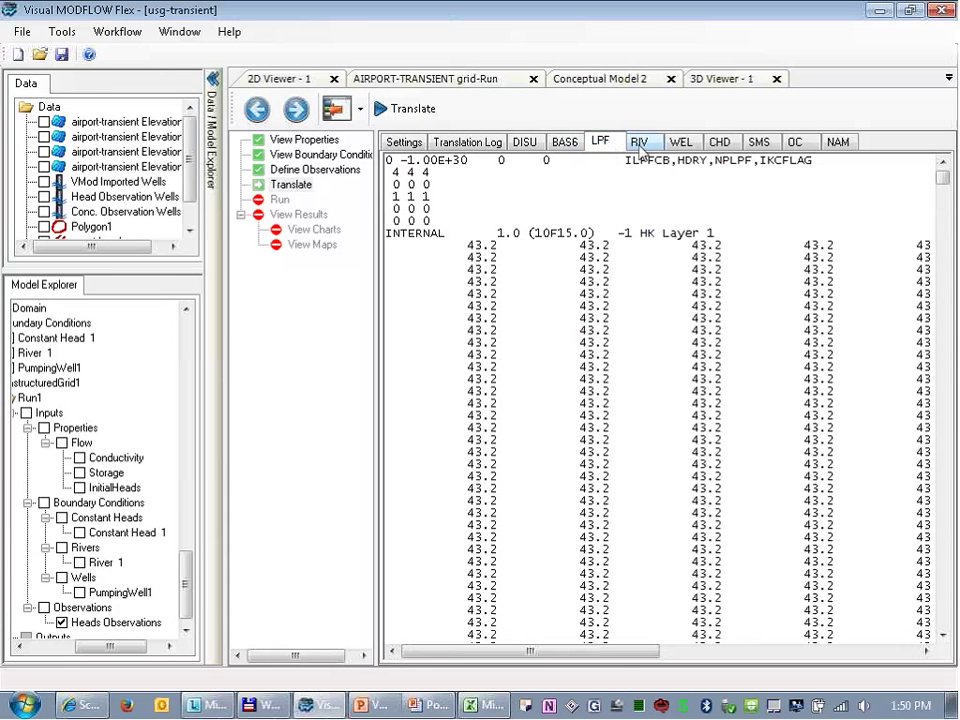
{"action": "left_click", "coordinate": [640, 144]}
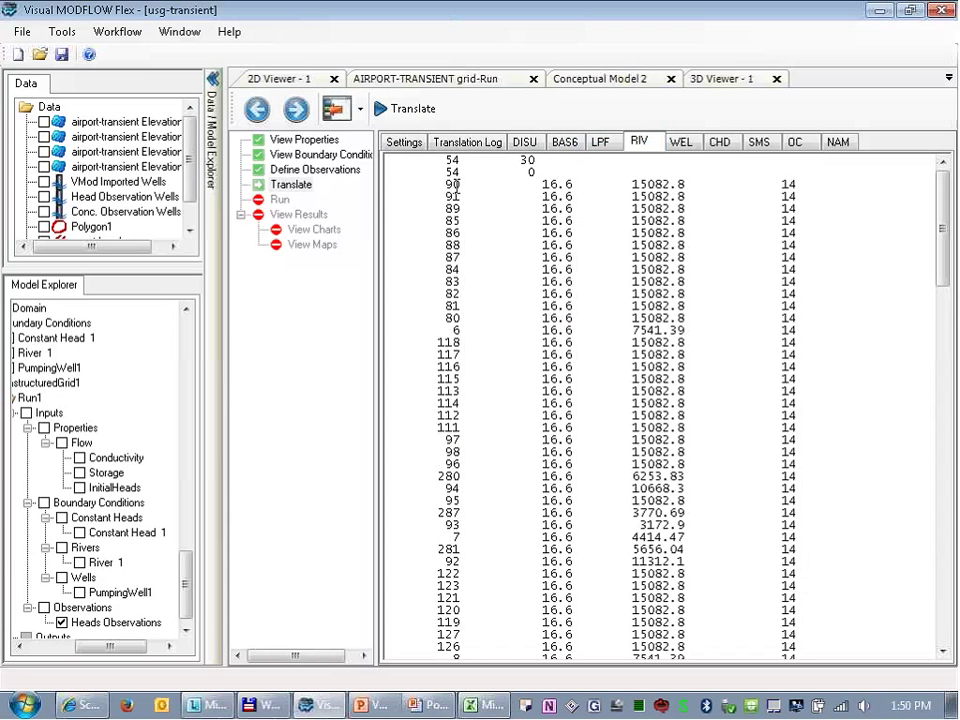
Step: Check the first river cell's entries in the RIV file, and save the SMS file with hclose 1.0E-3 and hiclose 1.0E-4
{"action": "left_click_drag", "start_coordinate": [535, 185], "coordinate": [812, 184]}
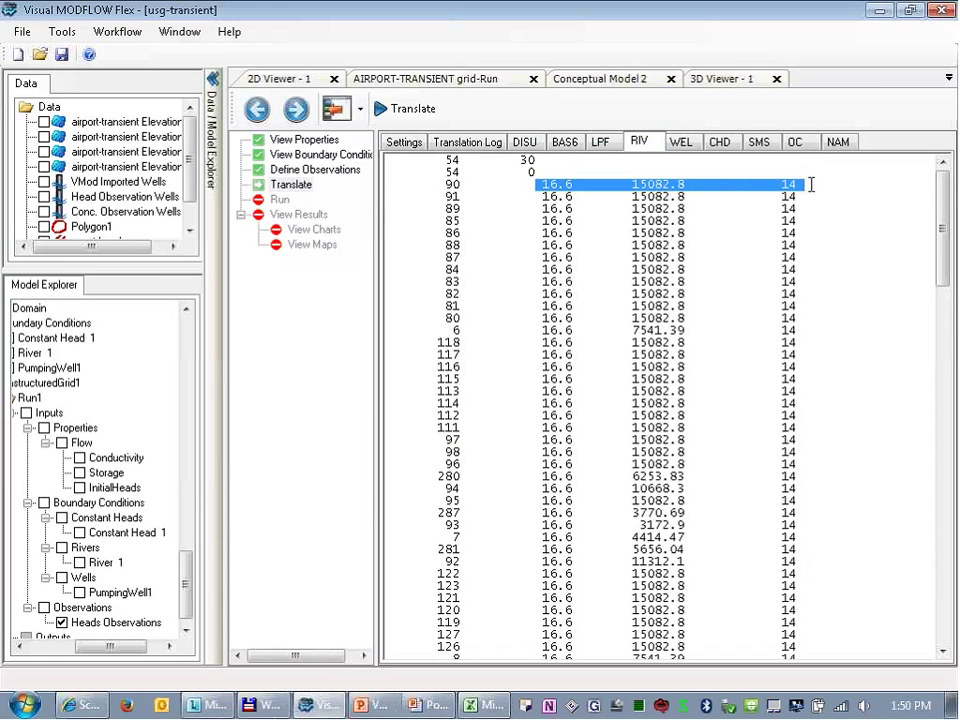
{"action": "left_click", "coordinate": [763, 145]}
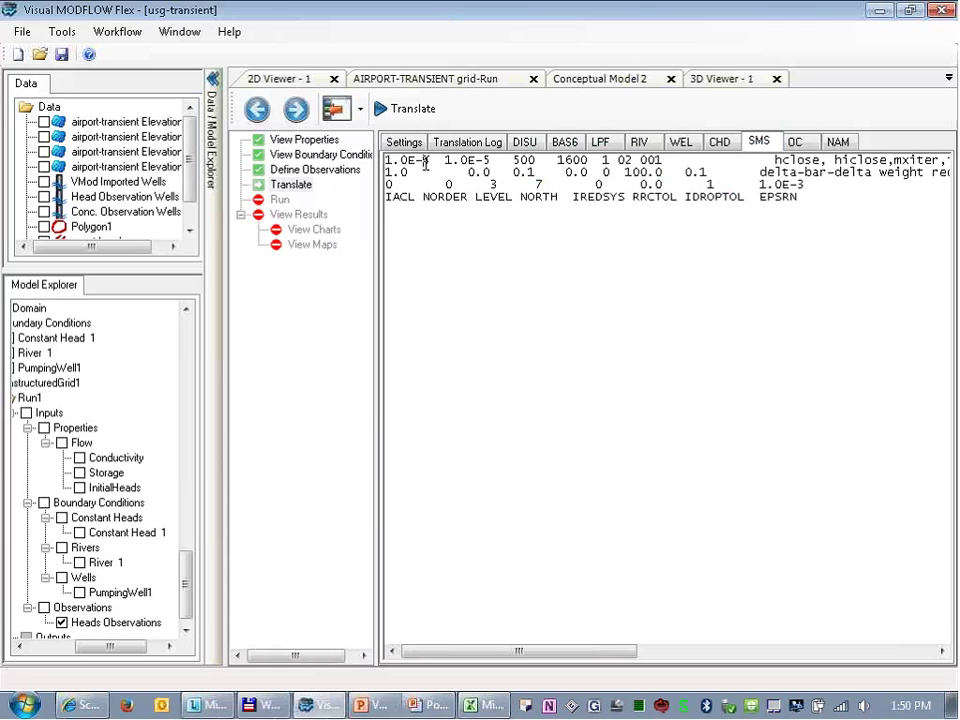
{"action": "key", "text": "Delete"}
{"action": "type", "text": "3"}
{"action": "key", "text": "Right"}
{"action": "key", "text": "Right"}
{"action": "key", "text": "Right"}
{"action": "key", "text": "Right"}
{"action": "key", "text": "Right"}
{"action": "key", "text": "Right"}
{"action": "key", "text": "Right"}
{"action": "key", "text": "Delete"}
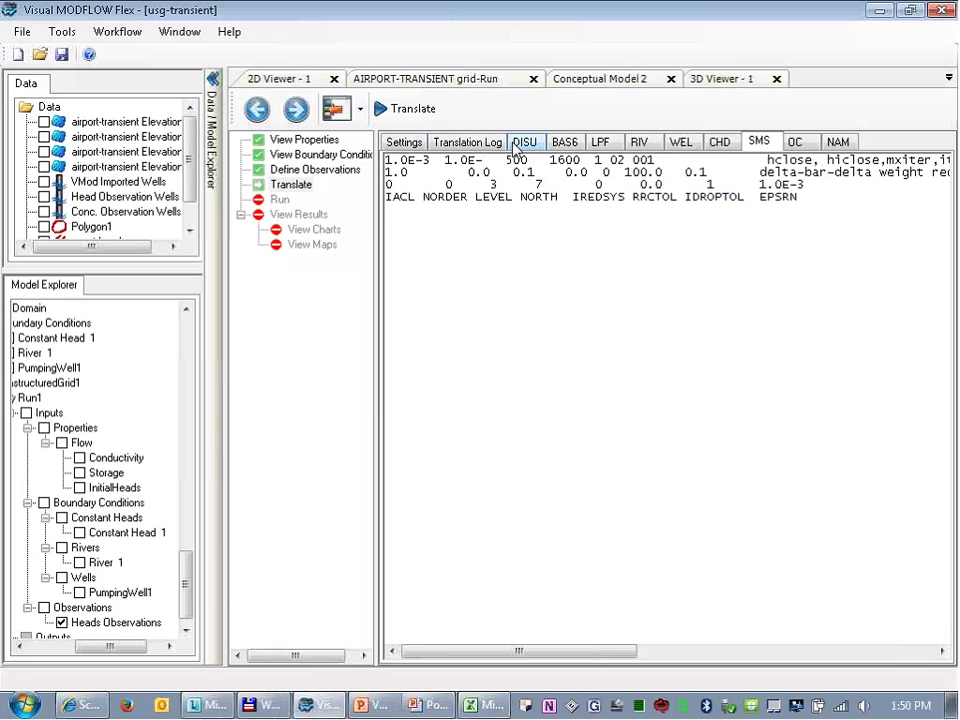
{"action": "type", "text": "4"}
{"action": "right_click", "coordinate": [437, 177]}
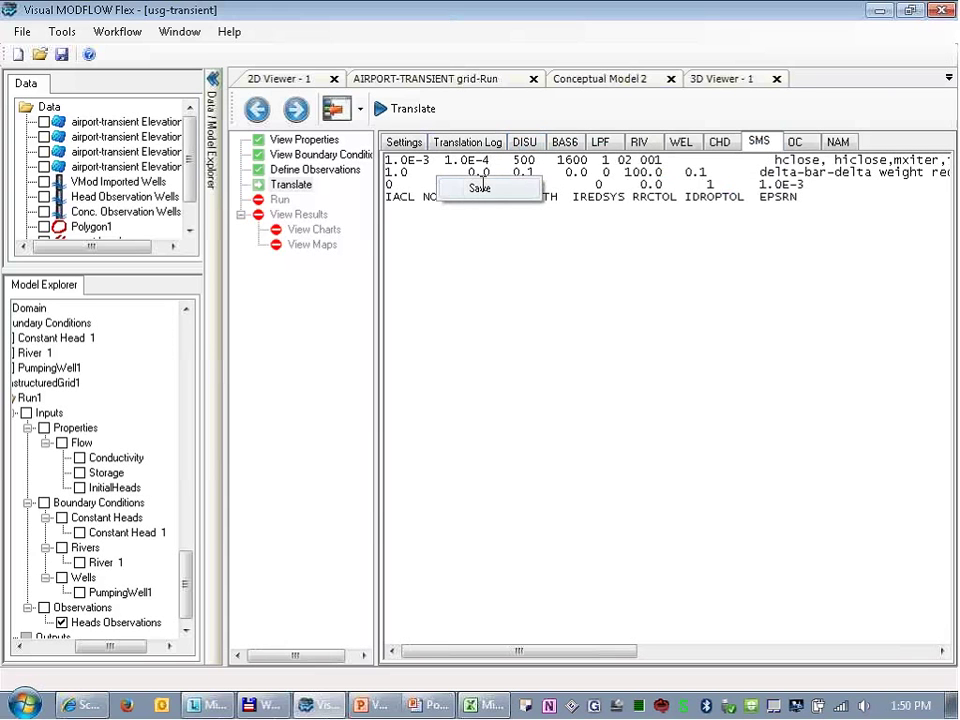
{"action": "left_click", "coordinate": [481, 188]}
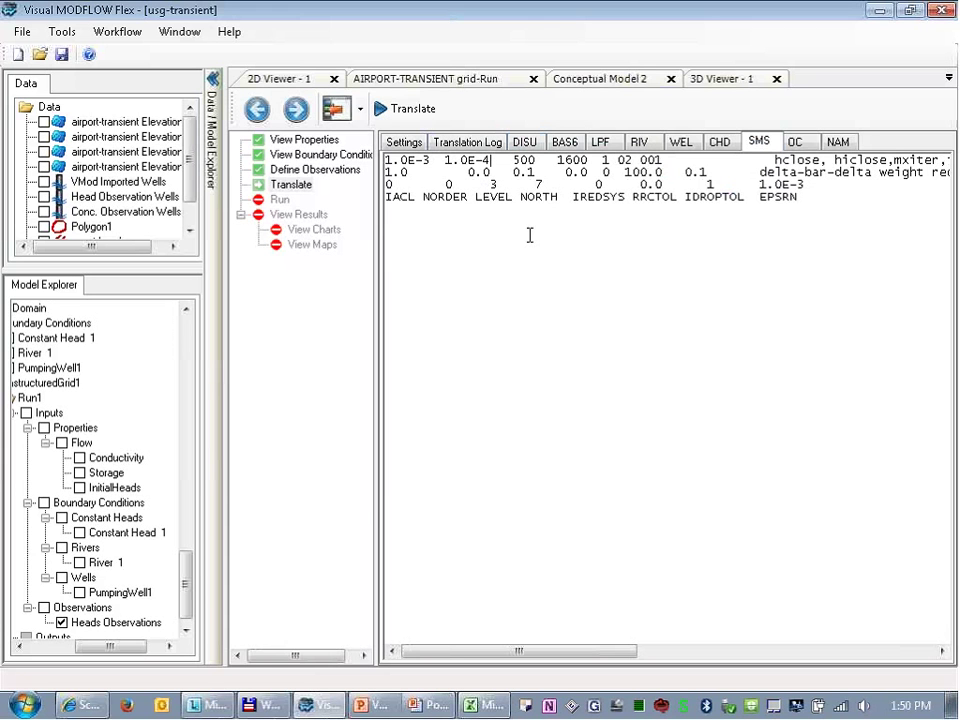
Step: Check the package list in the NAM file, and run the model from the Run workflow step
{"action": "left_click", "coordinate": [838, 141]}
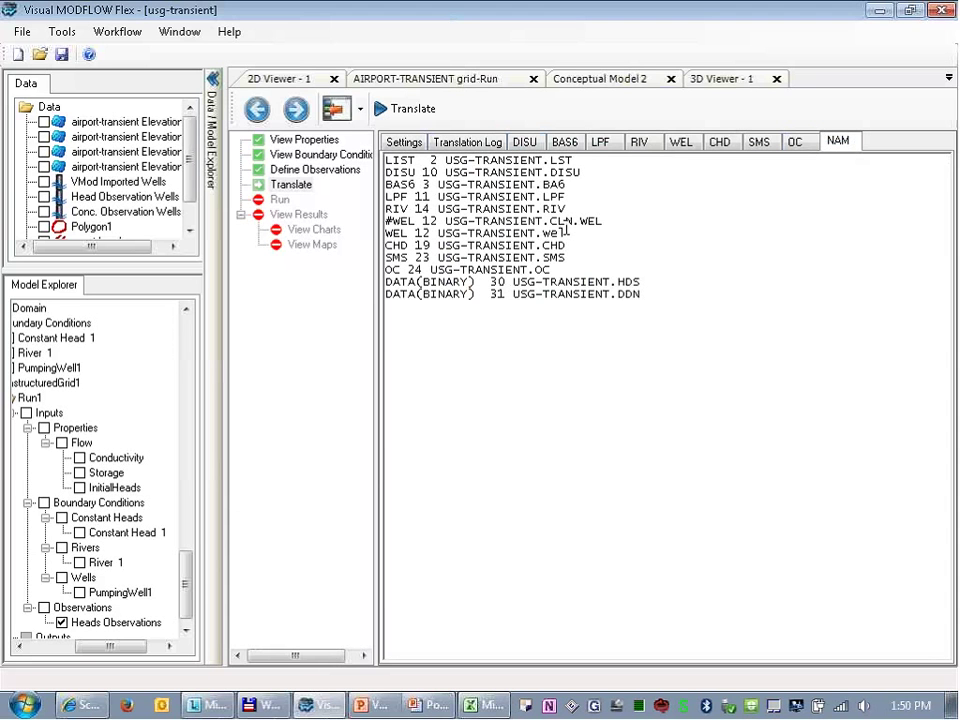
{"action": "left_click", "coordinate": [296, 108]}
{"action": "left_click", "coordinate": [390, 109]}
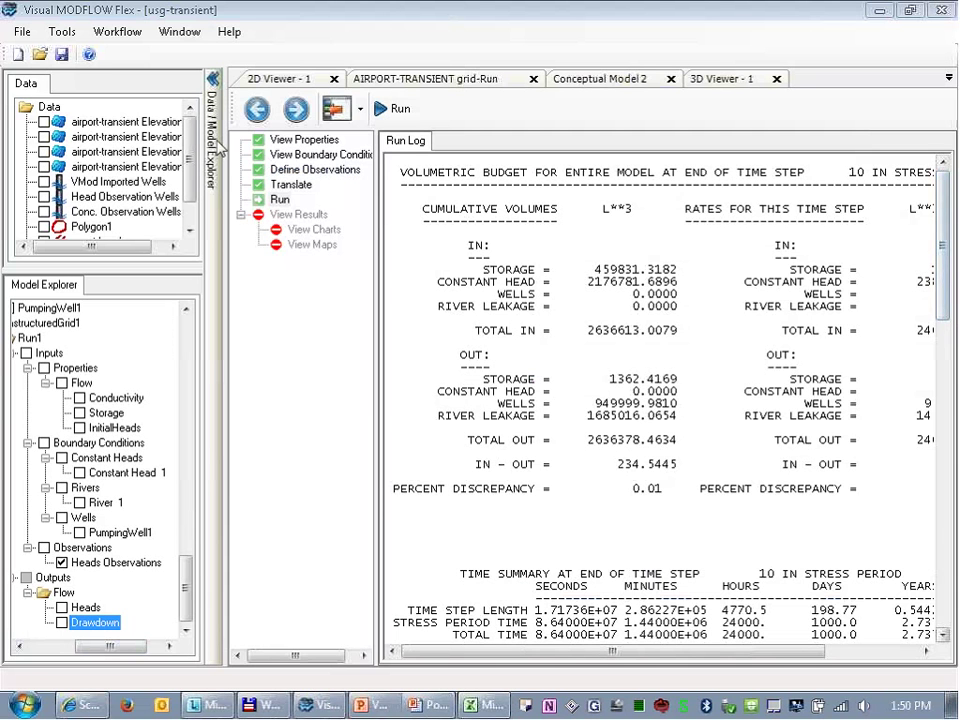
Step: Hide the workflow tree to review the run log's volumetric budgets, and proceed to the View Maps results
{"action": "left_click", "coordinate": [336, 108]}
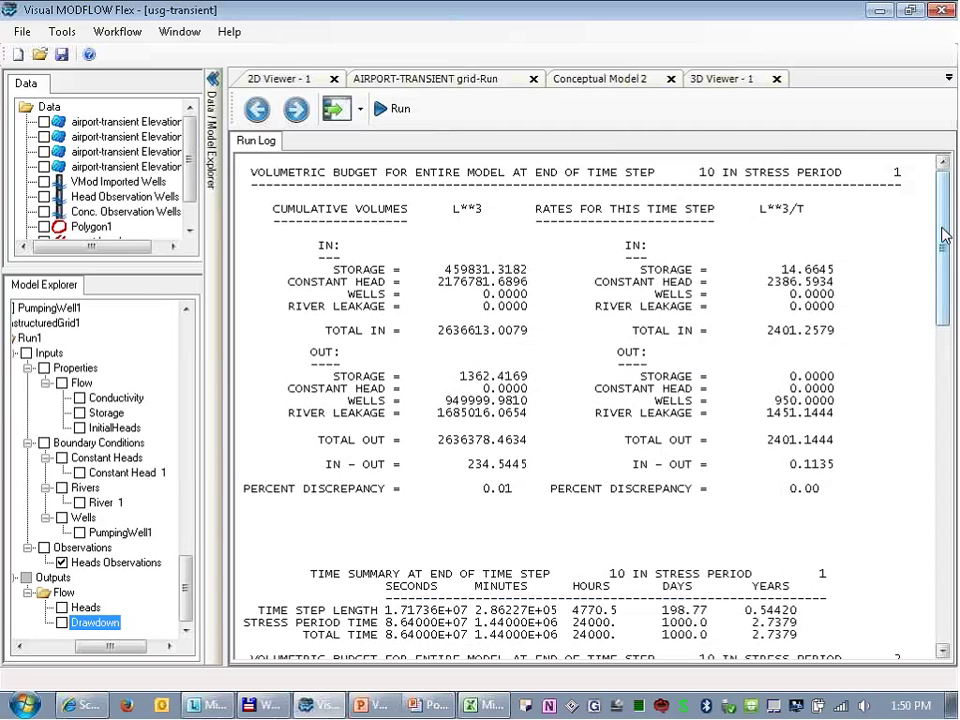
{"action": "left_click_drag", "start_coordinate": [945, 240], "coordinate": [932, 420]}
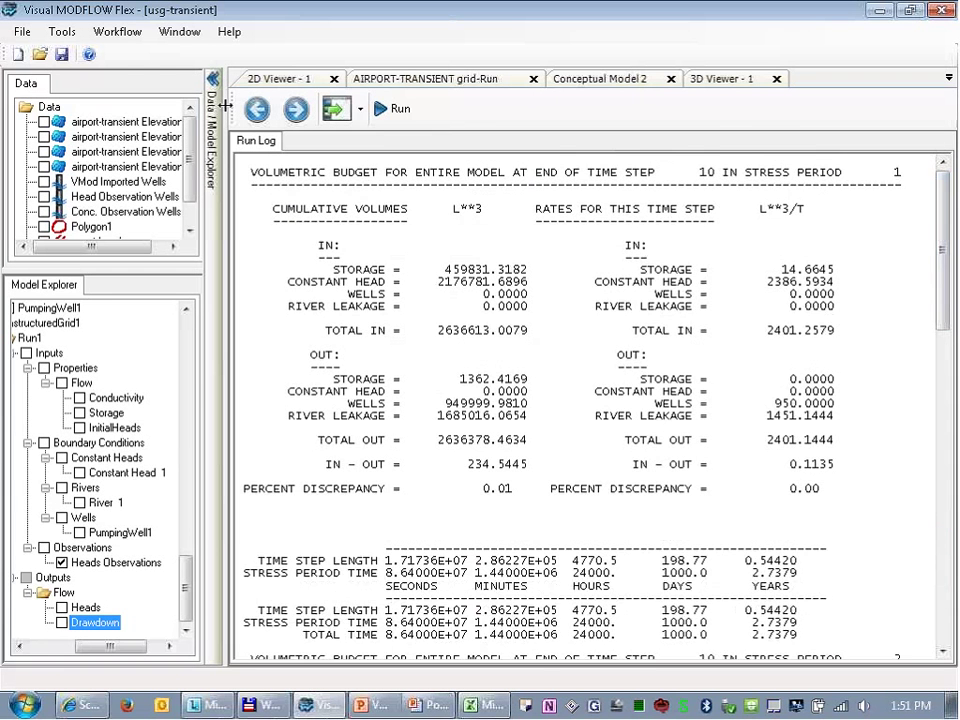
{"action": "left_click", "coordinate": [296, 109]}
{"action": "left_click", "coordinate": [450, 270]}
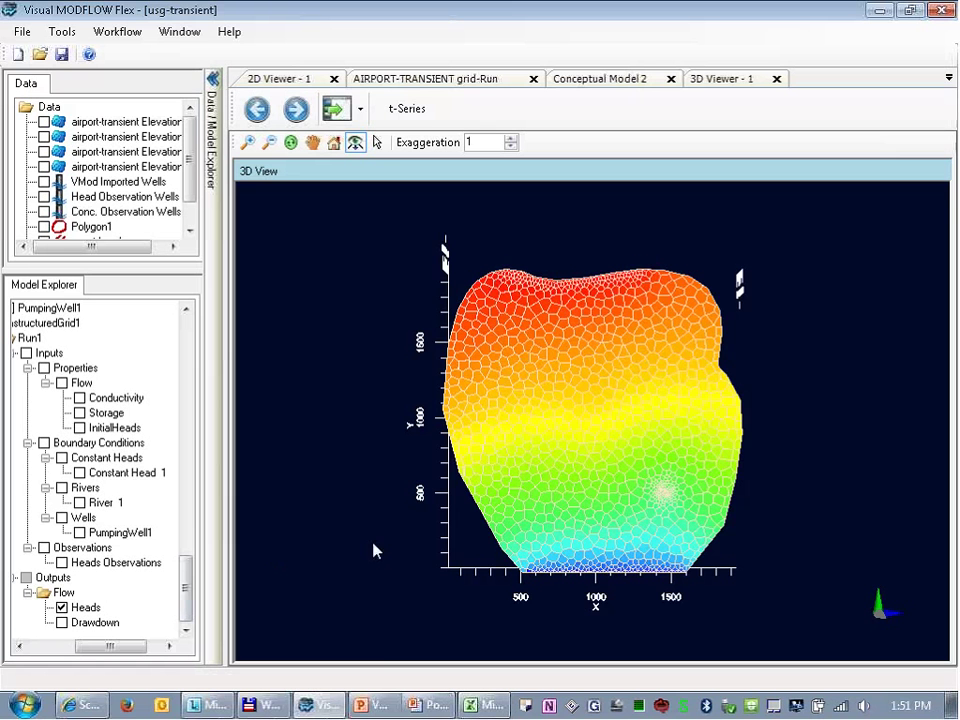
Step: Open the style settings of the Heads output and turn off the display of cells and lines
{"action": "right_click", "coordinate": [91, 609]}
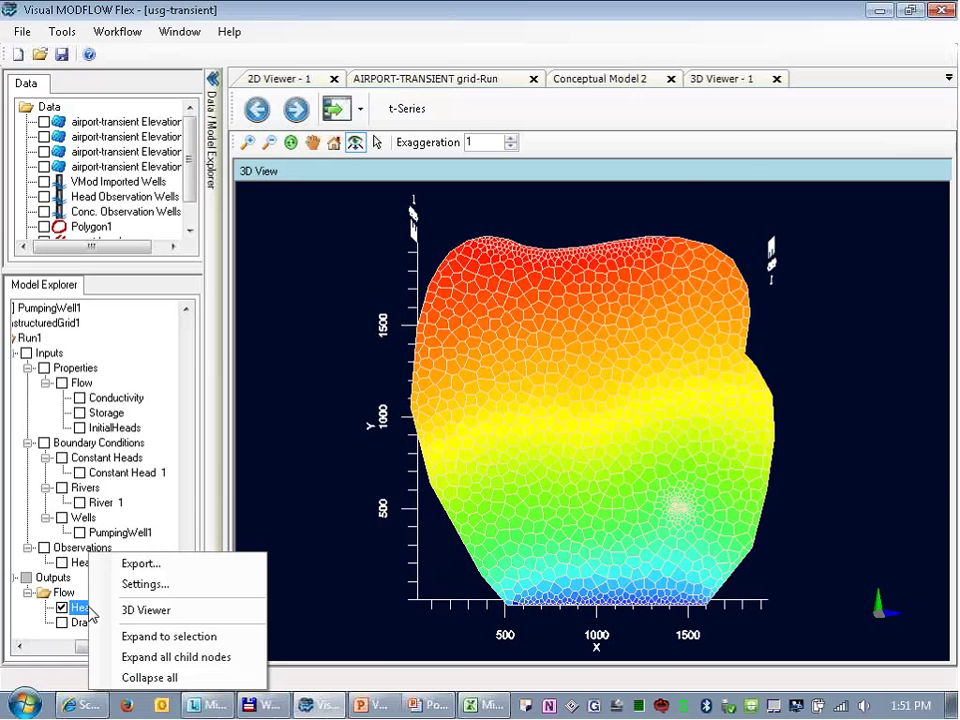
{"action": "left_click", "coordinate": [155, 607]}
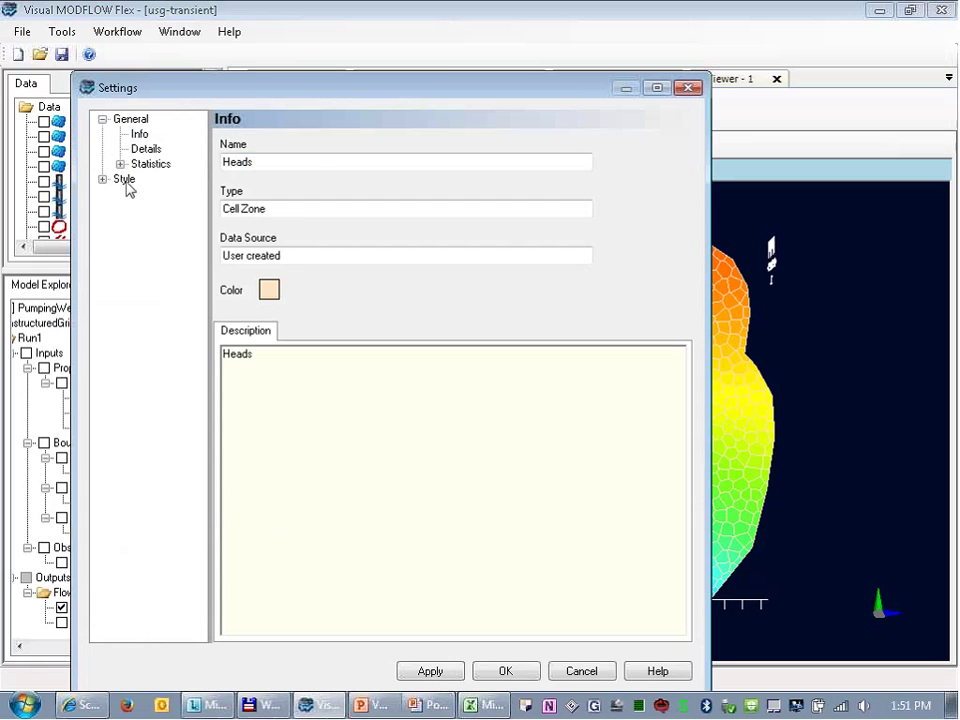
{"action": "left_click", "coordinate": [124, 180]}
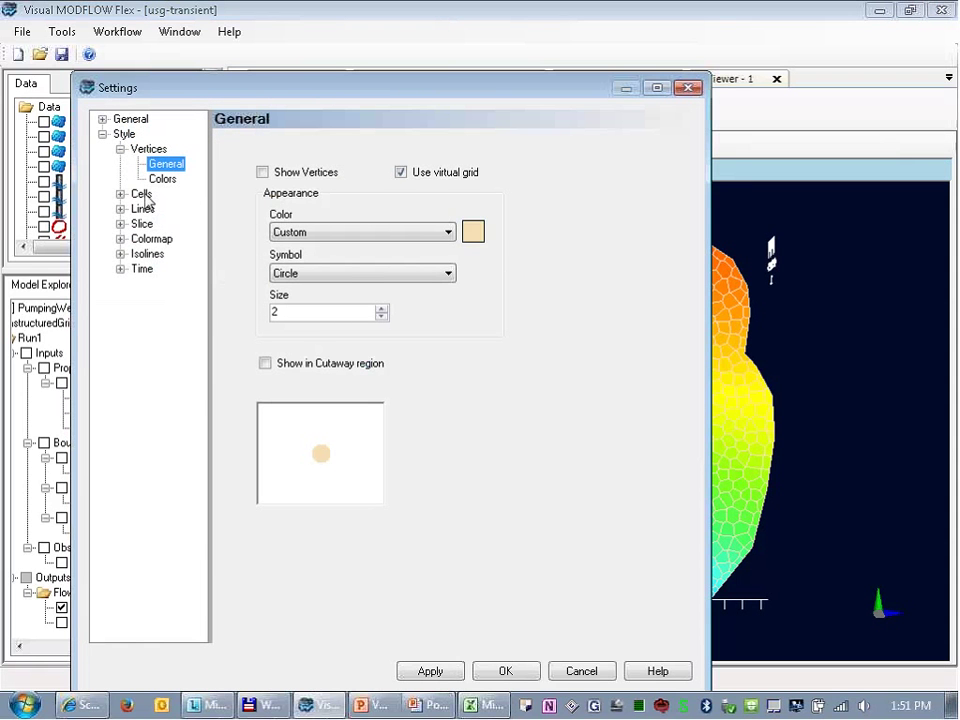
{"action": "left_click", "coordinate": [142, 195]}
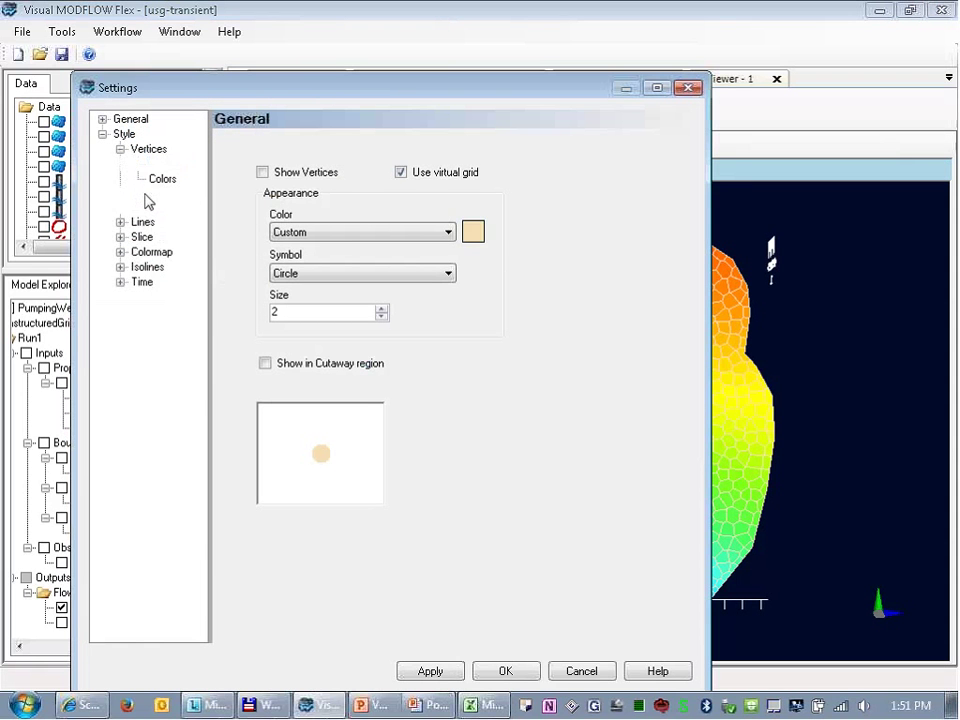
{"action": "left_click", "coordinate": [250, 200]}
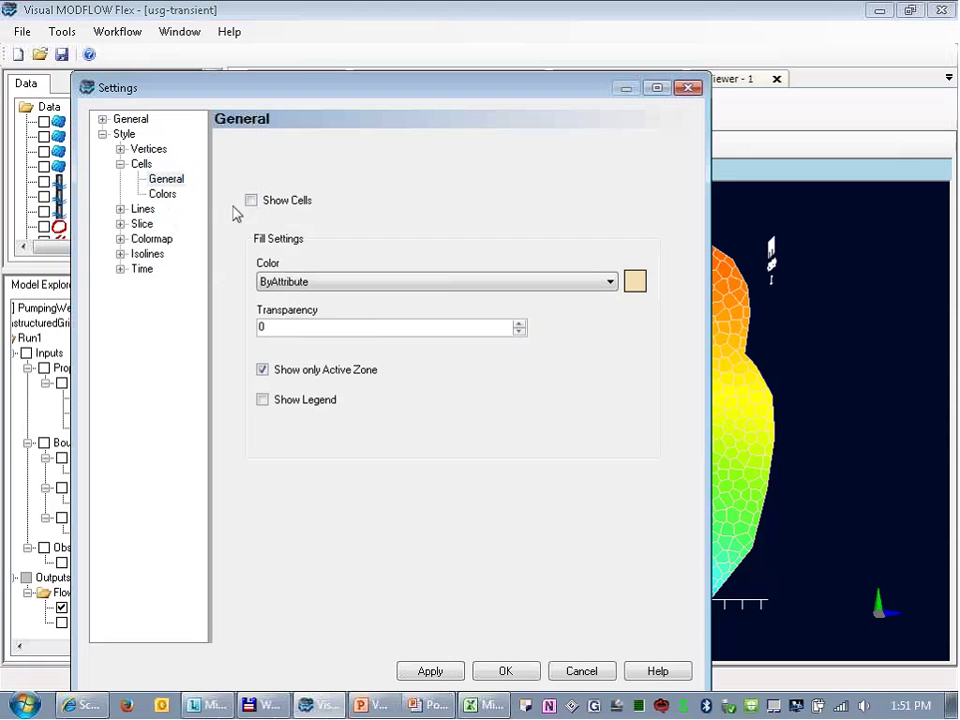
{"action": "left_click", "coordinate": [143, 209]}
{"action": "left_click", "coordinate": [263, 174]}
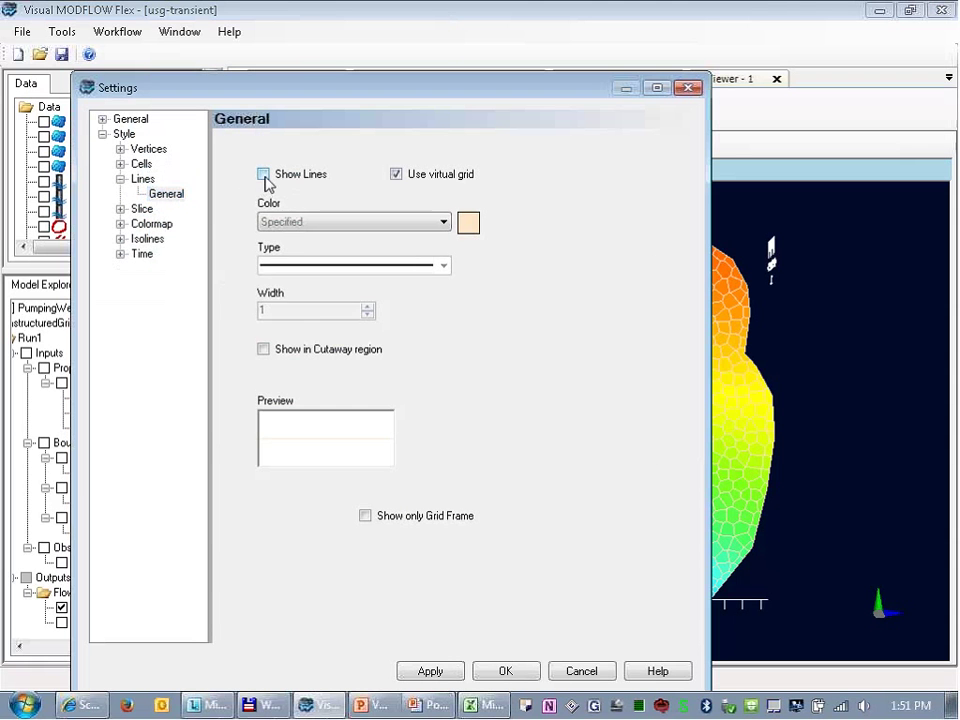
Step: Show the Heads colormap as a Layer slice at layer number 3
{"action": "left_click", "coordinate": [151, 223]}
{"action": "left_click", "coordinate": [267, 173]}
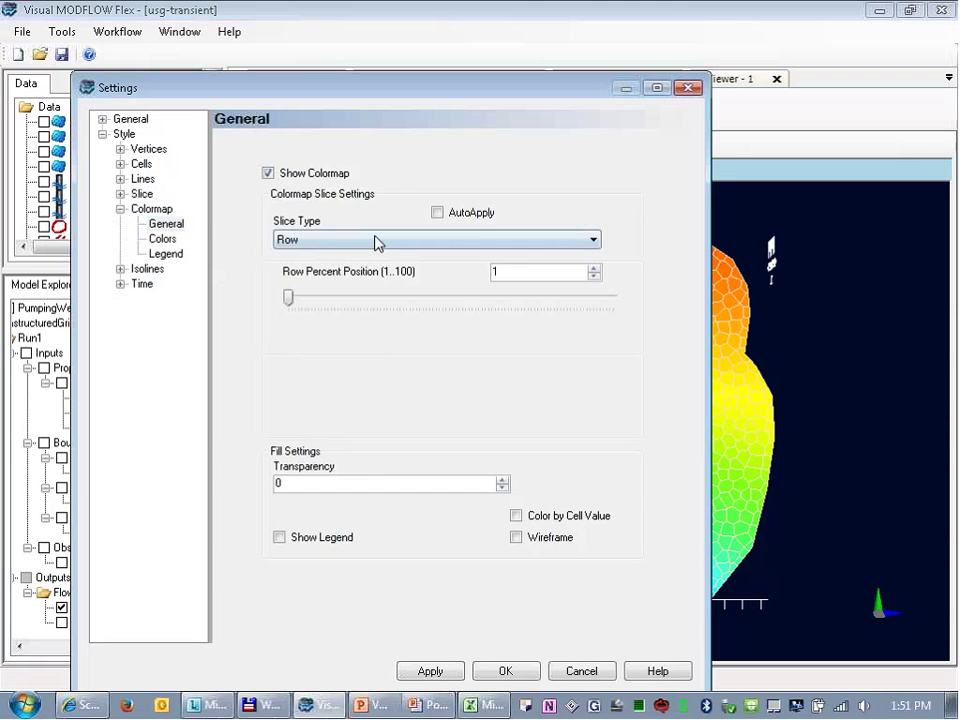
{"action": "left_click", "coordinate": [378, 240]}
{"action": "left_click", "coordinate": [386, 255]}
{"action": "double_click", "coordinate": [523, 272]}
{"action": "type", "text": "3"}
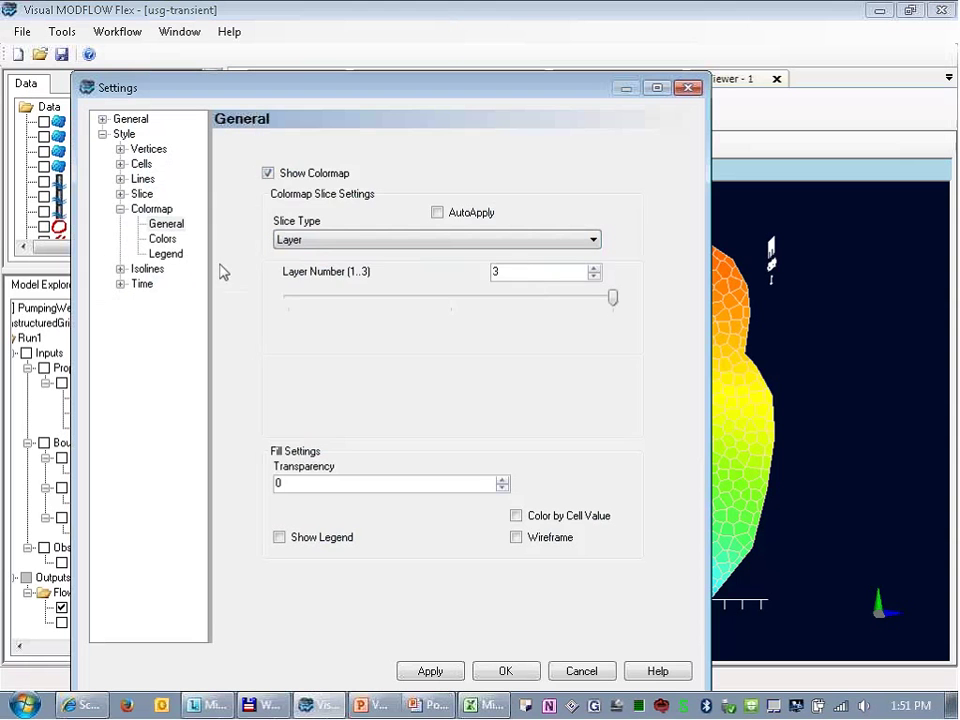
Step: Show the Heads isolines as a Layer slice at layer 3 and enter a contour interval of 0.25
{"action": "left_click", "coordinate": [147, 268]}
{"action": "left_click", "coordinate": [250, 162]}
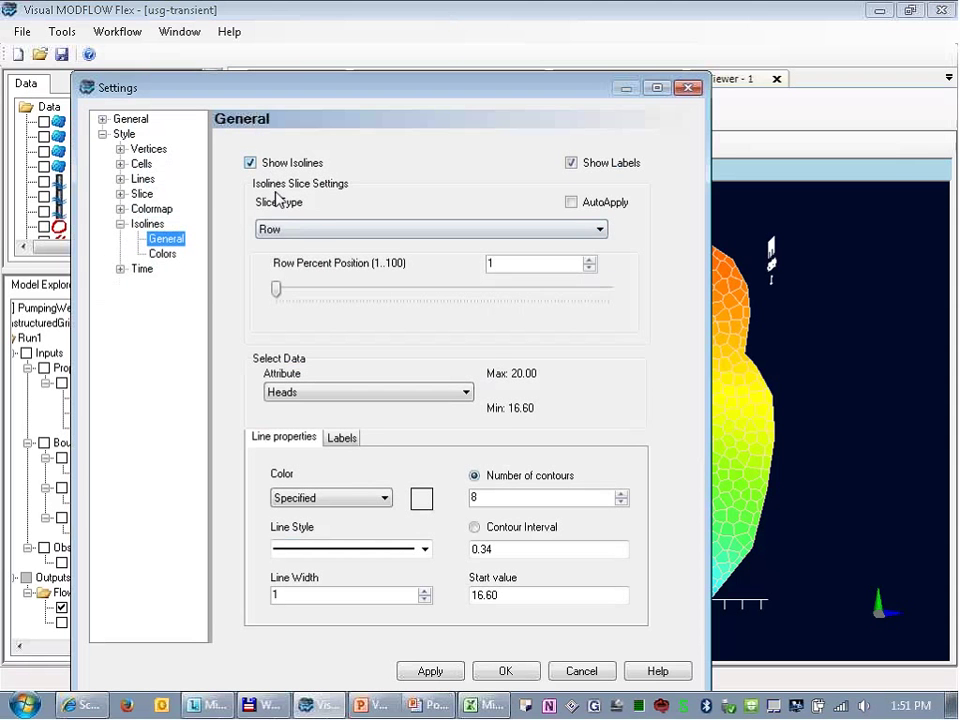
{"action": "left_click", "coordinate": [317, 230]}
{"action": "left_click", "coordinate": [330, 246]}
{"action": "double_click", "coordinate": [547, 264]}
{"action": "type", "text": "3"}
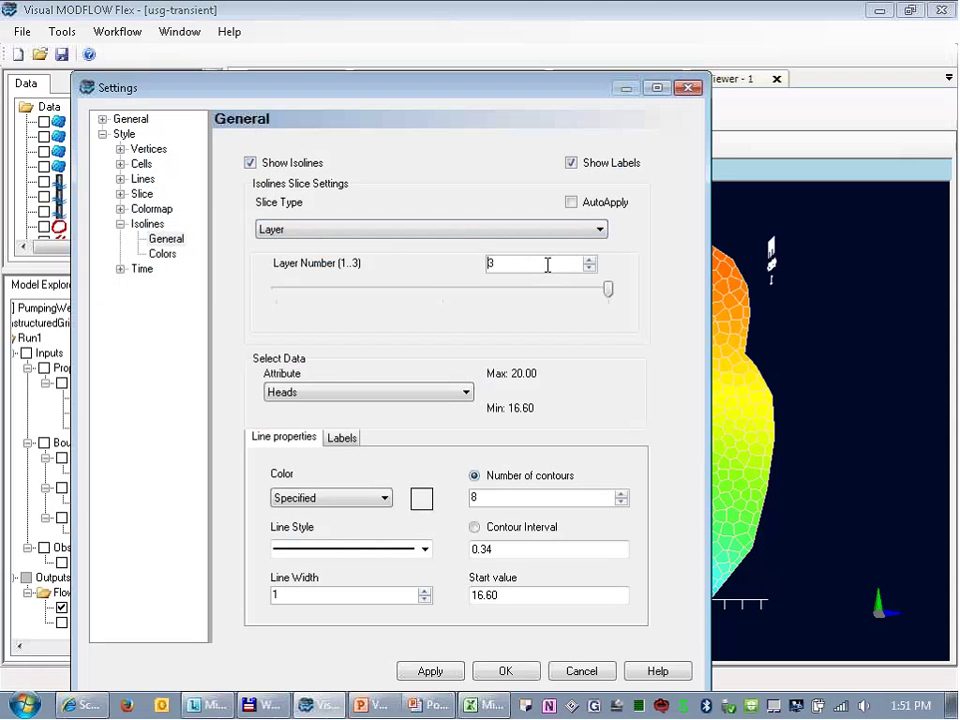
{"action": "double_click", "coordinate": [506, 548]}
{"action": "type", "text": "0.25"}
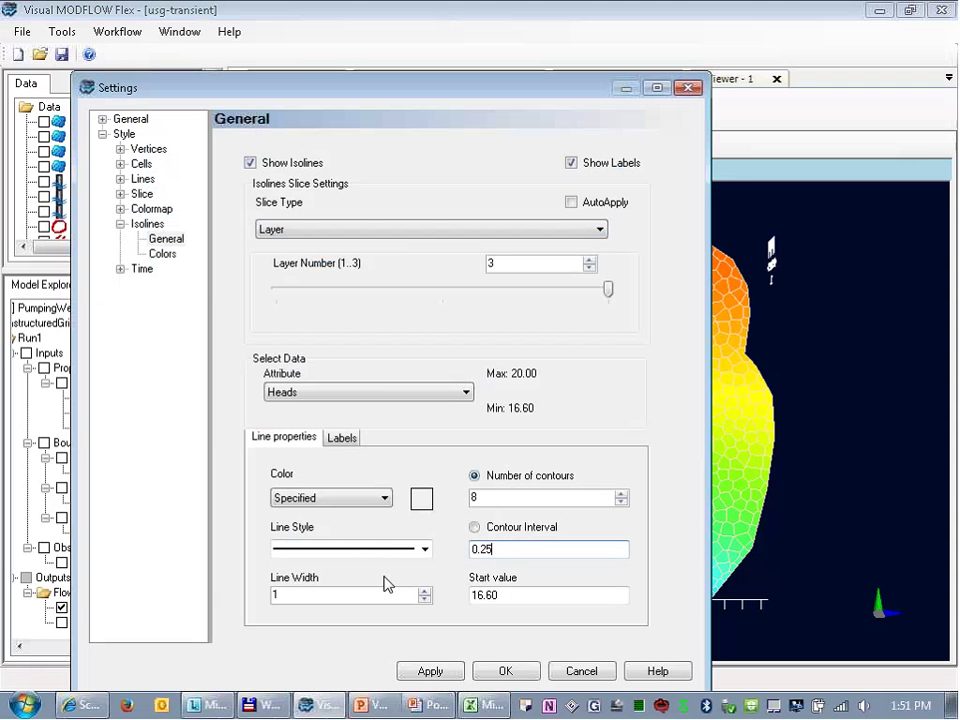
Step: Give the isolines a Custom black line color and apply the Heads settings to the 3D view
{"action": "left_click", "coordinate": [383, 498]}
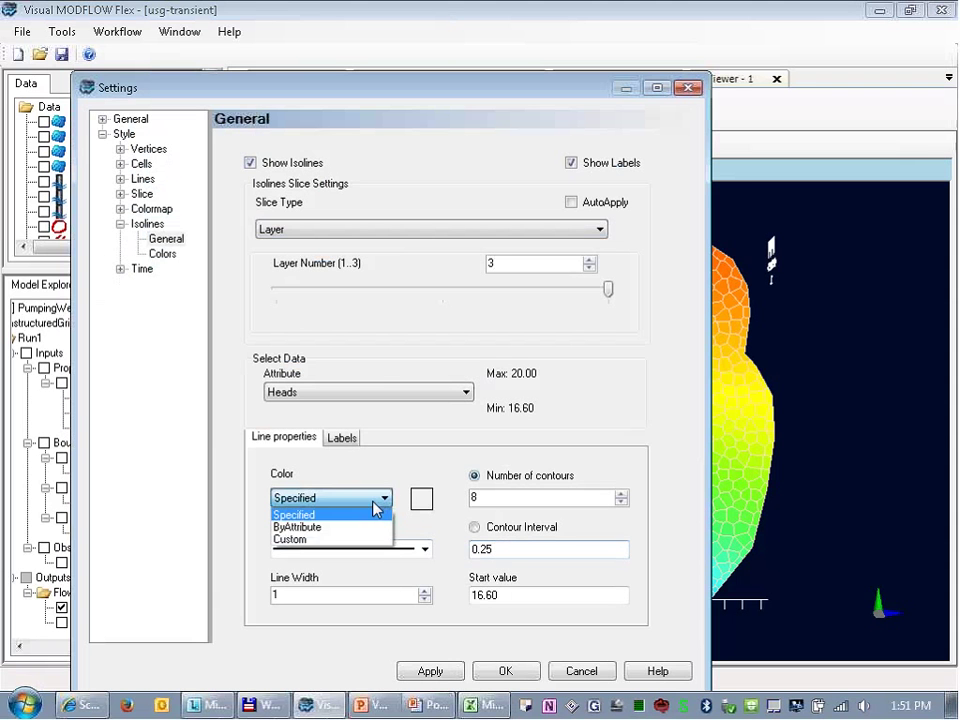
{"action": "left_click", "coordinate": [295, 538]}
{"action": "left_click", "coordinate": [421, 498]}
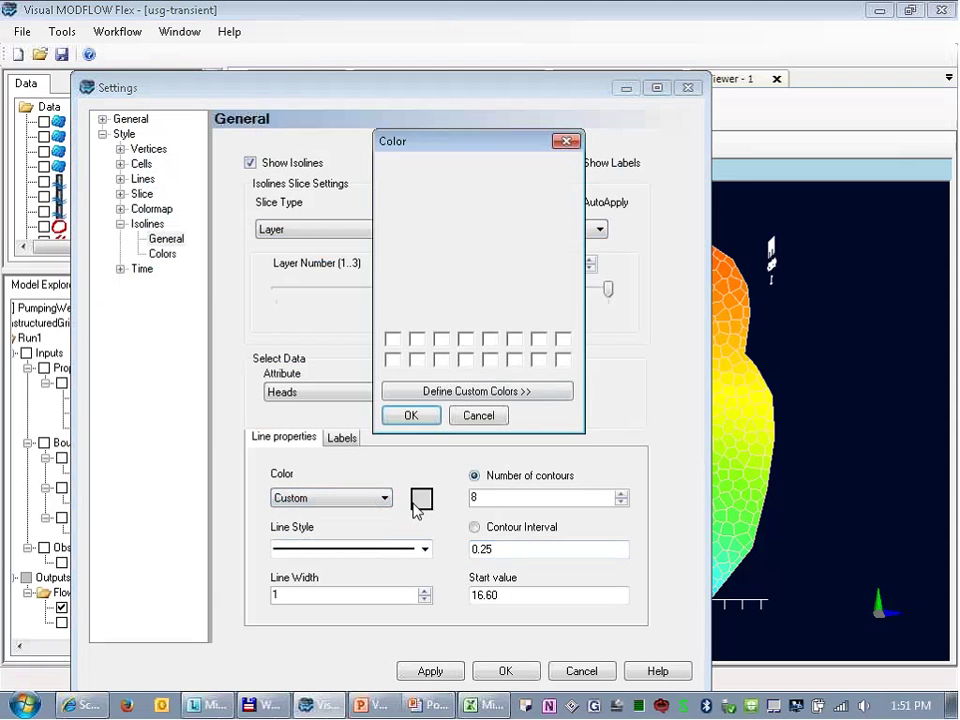
{"action": "left_click", "coordinate": [411, 415]}
{"action": "left_click", "coordinate": [430, 671]}
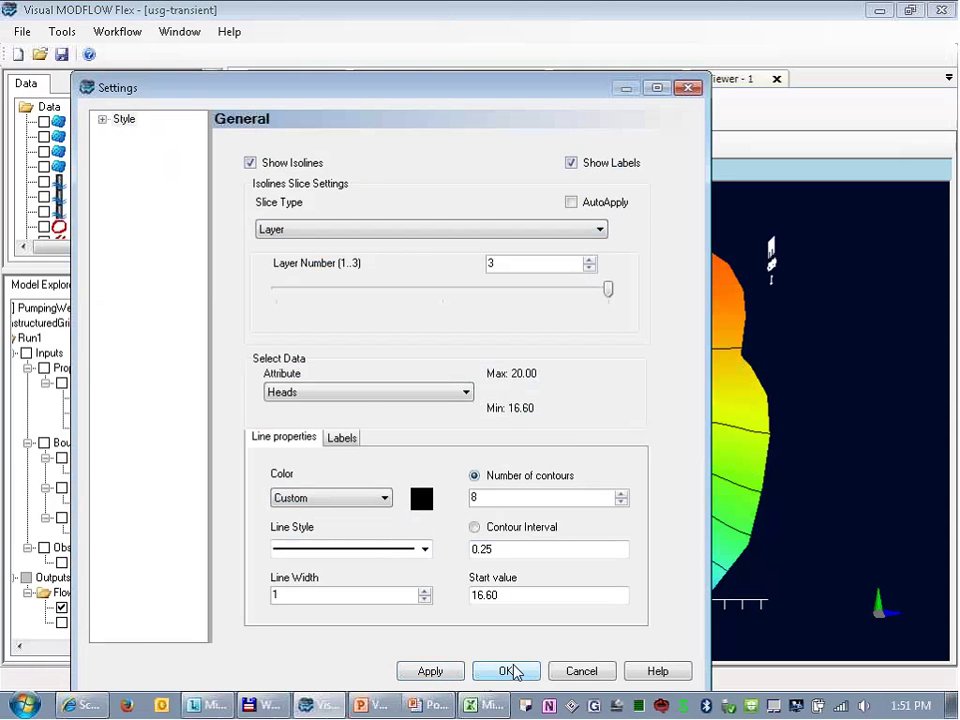
{"action": "left_click", "coordinate": [507, 671]}
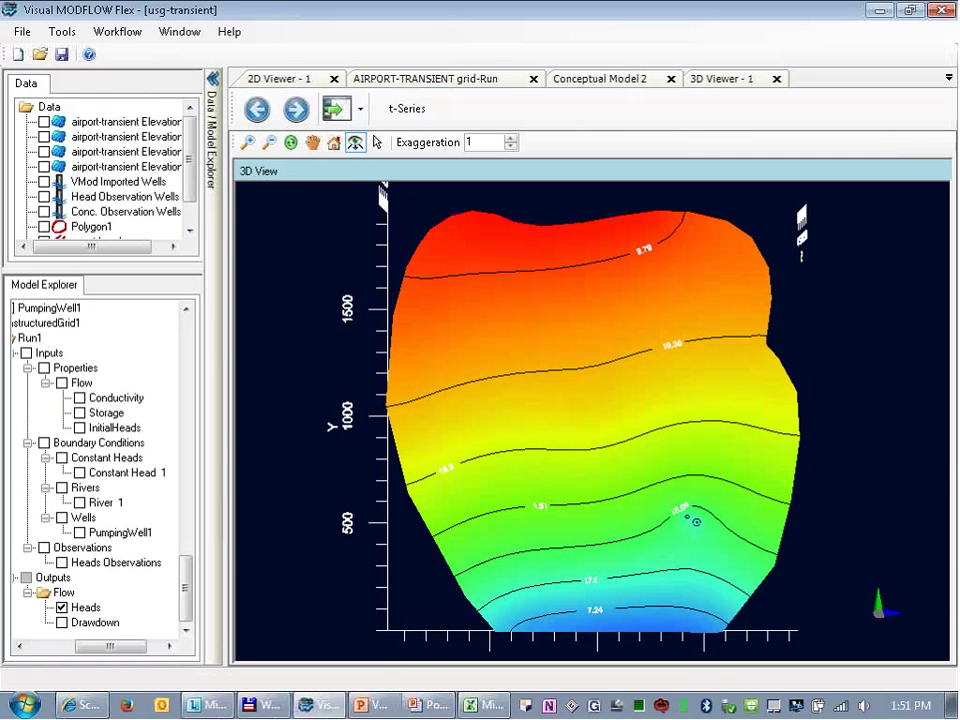
Step: Inspect the heads surface from an oblique angle at vertical exaggeration 49, and return to the home view
{"action": "left_click_drag", "start_coordinate": [587, 596], "coordinate": [568, 281]}
{"action": "double_click", "coordinate": [497, 146]}
{"action": "type", "text": "5"}
{"action": "key", "text": "BackSpace"}
{"action": "type", "text": "16"}
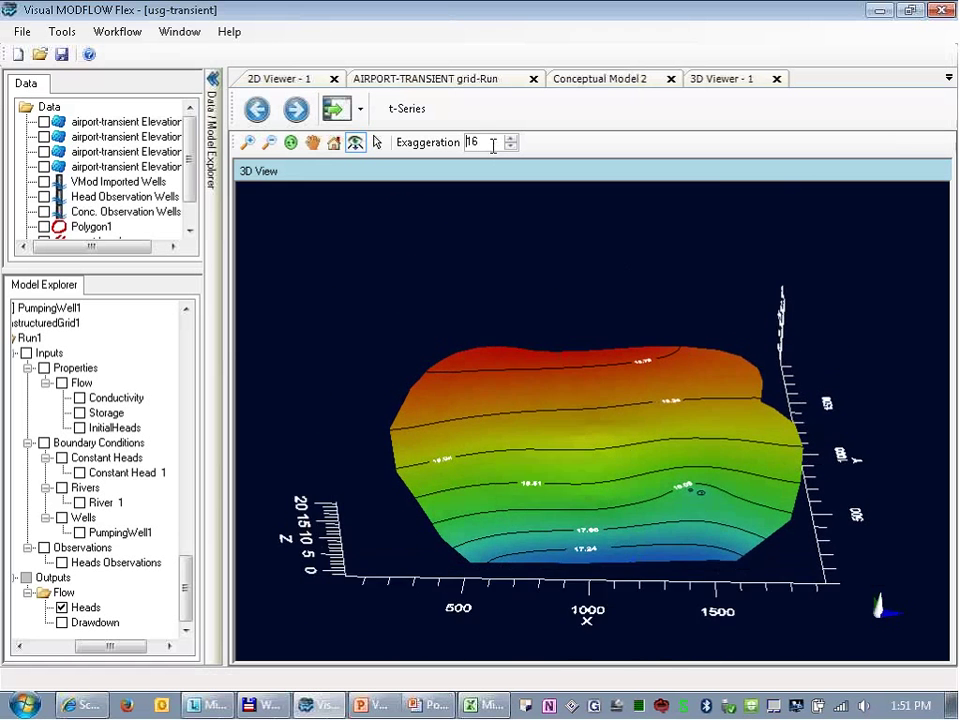
{"action": "key", "text": "BackSpace"}
{"action": "key", "text": "BackSpace"}
{"action": "type", "text": "34"}
{"action": "key", "text": "BackSpace"}
{"action": "key", "text": "BackSpace"}
{"action": "type", "text": "49"}
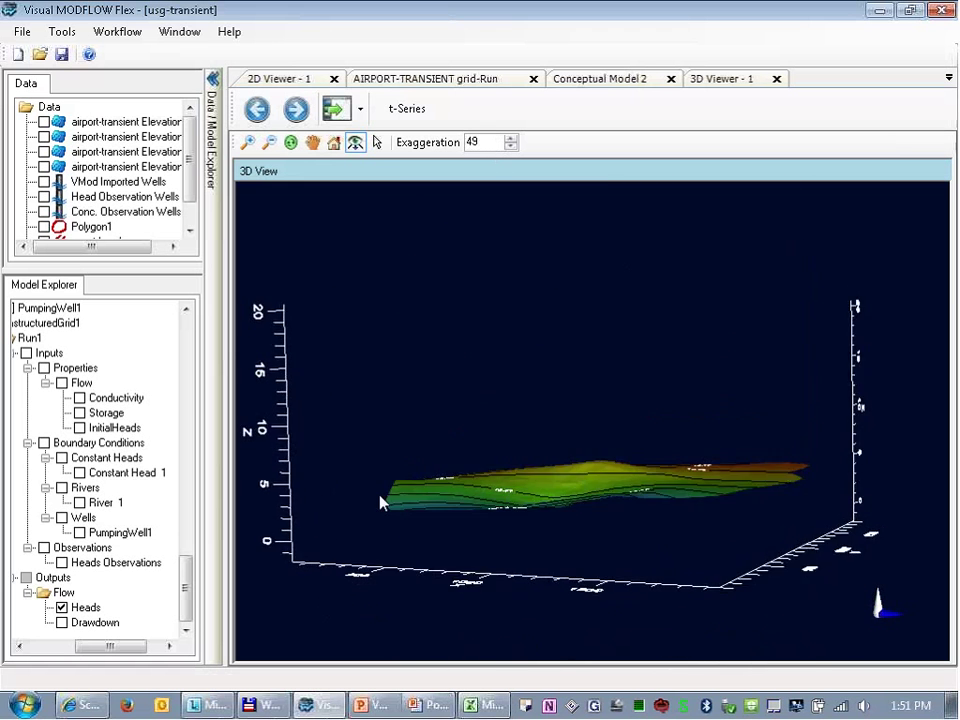
{"action": "left_click", "coordinate": [334, 142]}
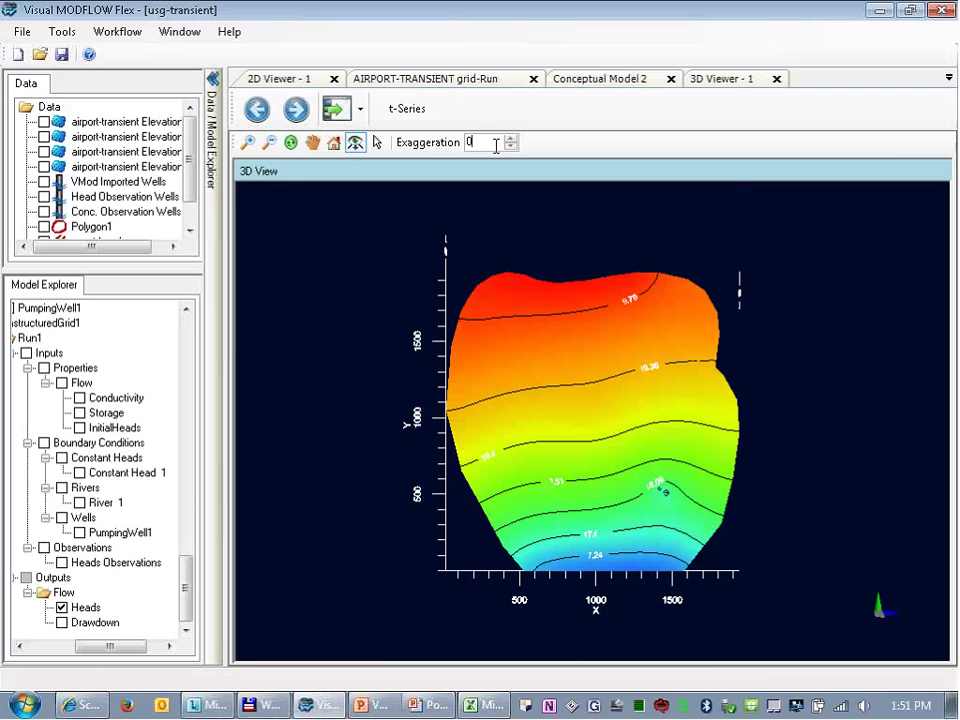
Step: Open the settings of the Heads output again
{"action": "right_click", "coordinate": [82, 607]}
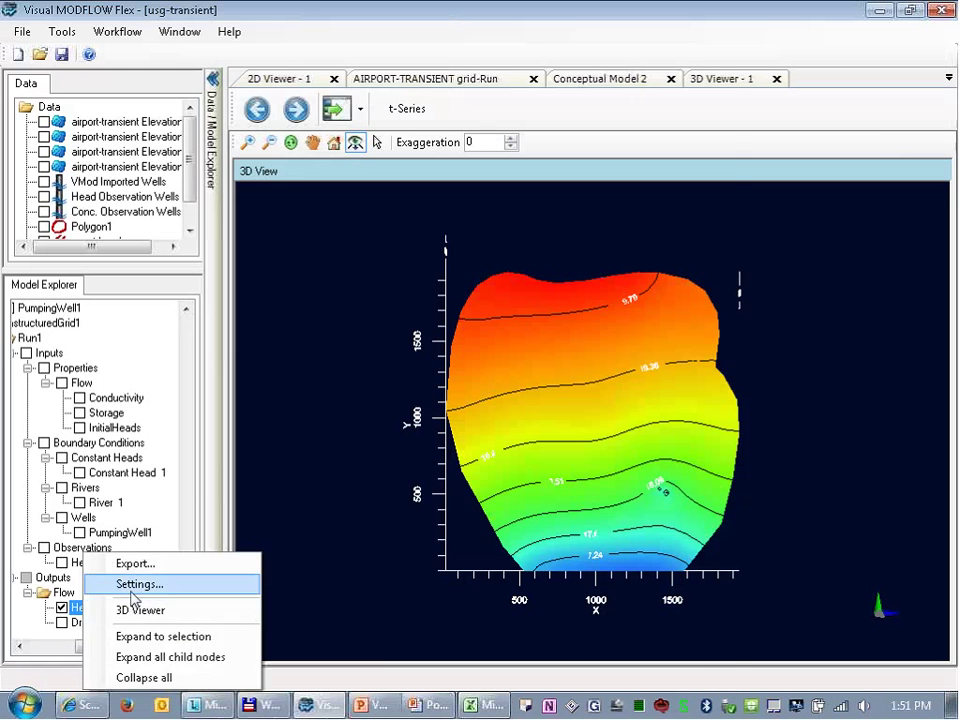
{"action": "left_click", "coordinate": [130, 583]}
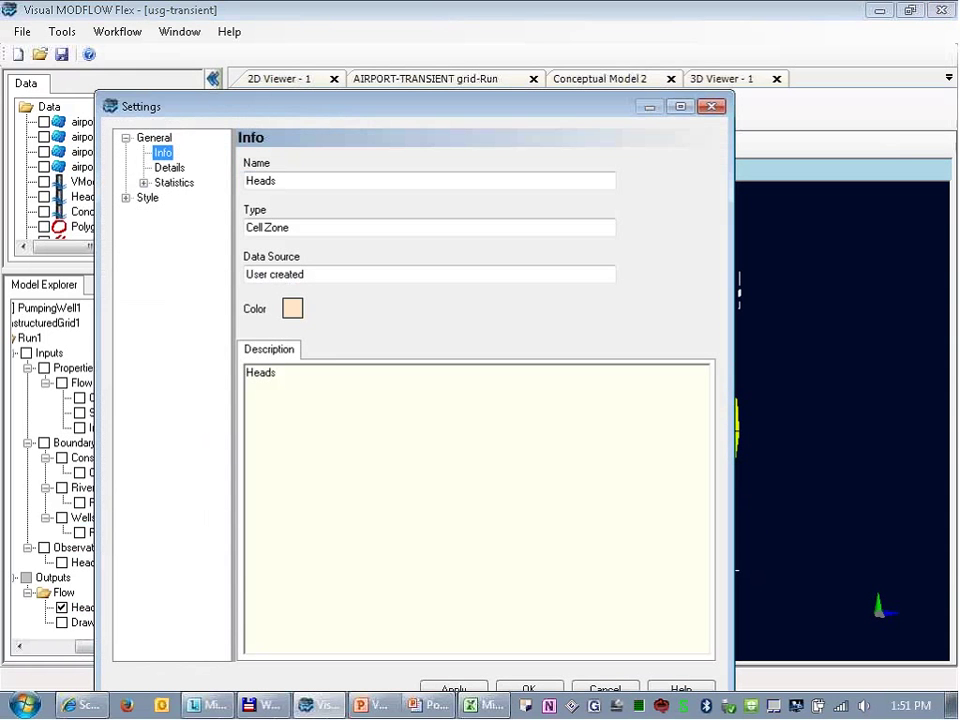